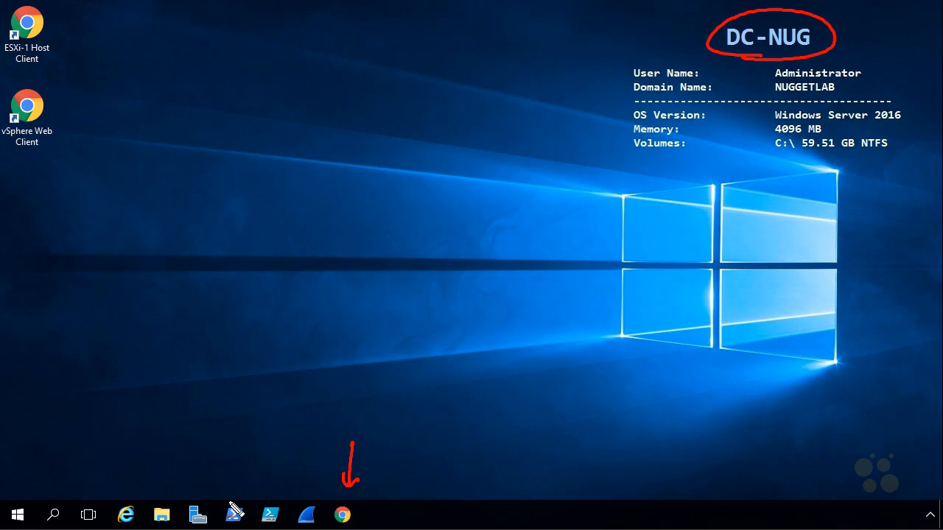
Show the vSphere Web Client shortcut's properties and annotate its vcsa web address
mouse_move(64, 195)
mouse_down()
mouse_move(47, 154)
mouse_move(67, 165)
mouse_up()
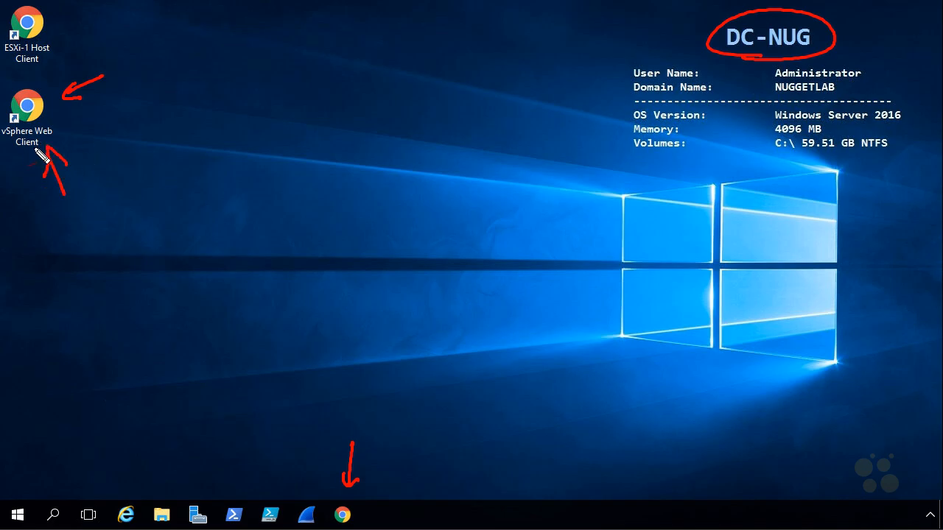
key(Escape)
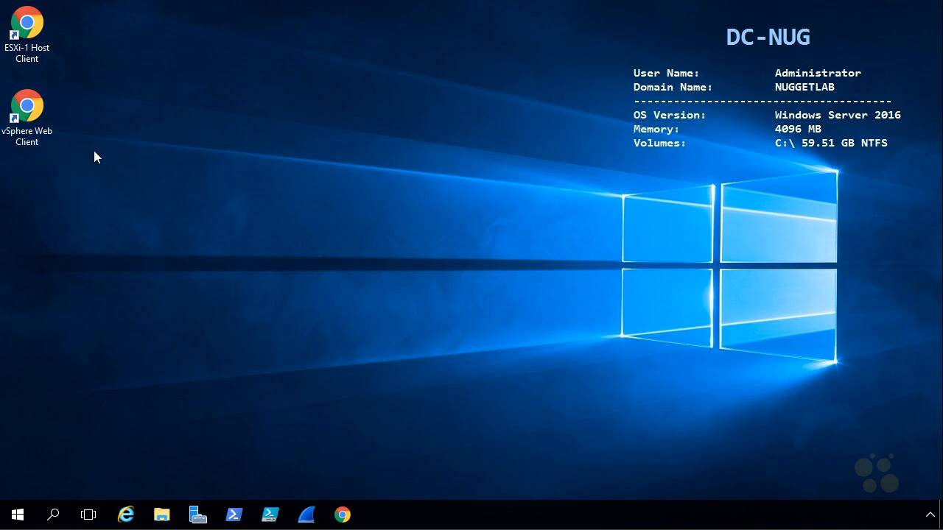
right_click(37, 114)
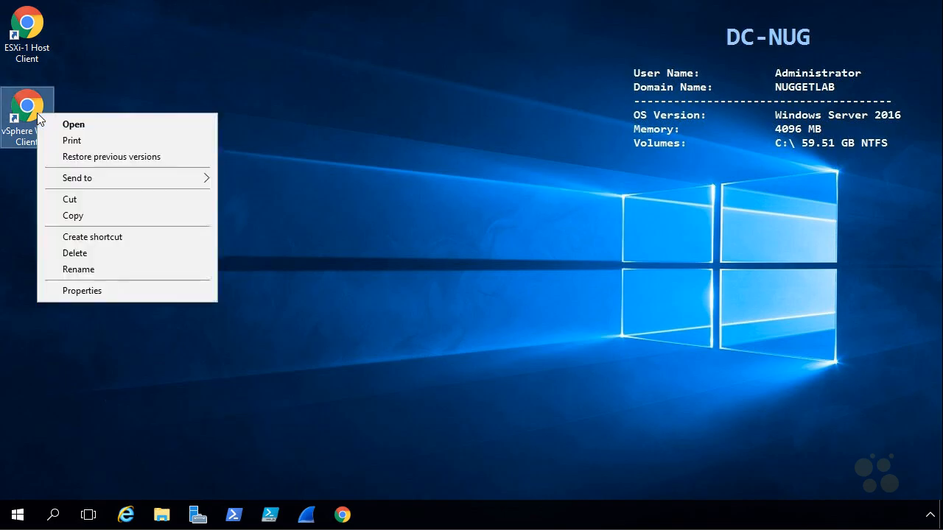
click(120, 291)
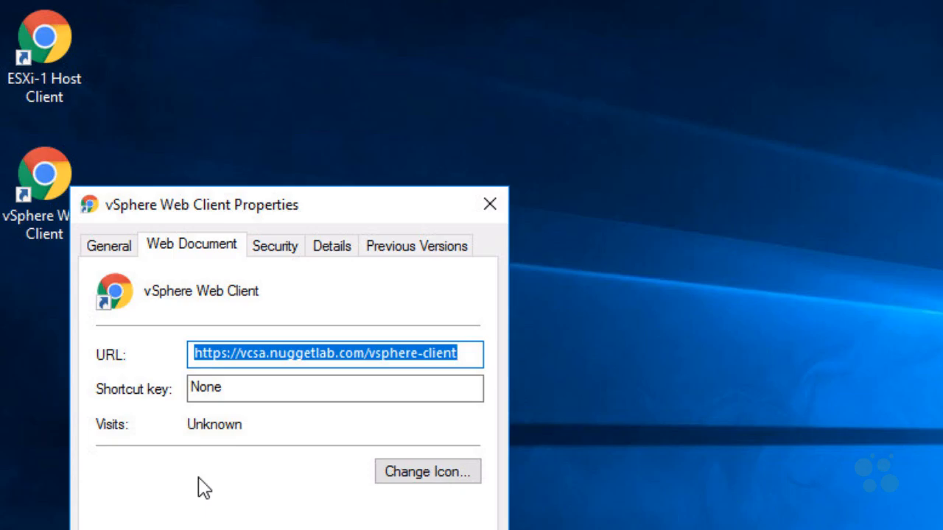
key(ctrl+shift+d)
drag(188, 507, 205, 503)
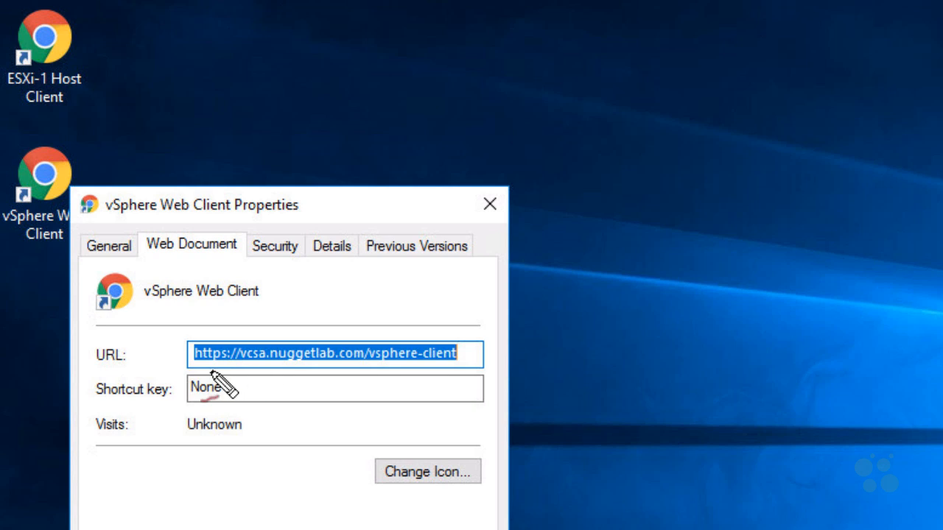
drag(194, 366, 475, 366)
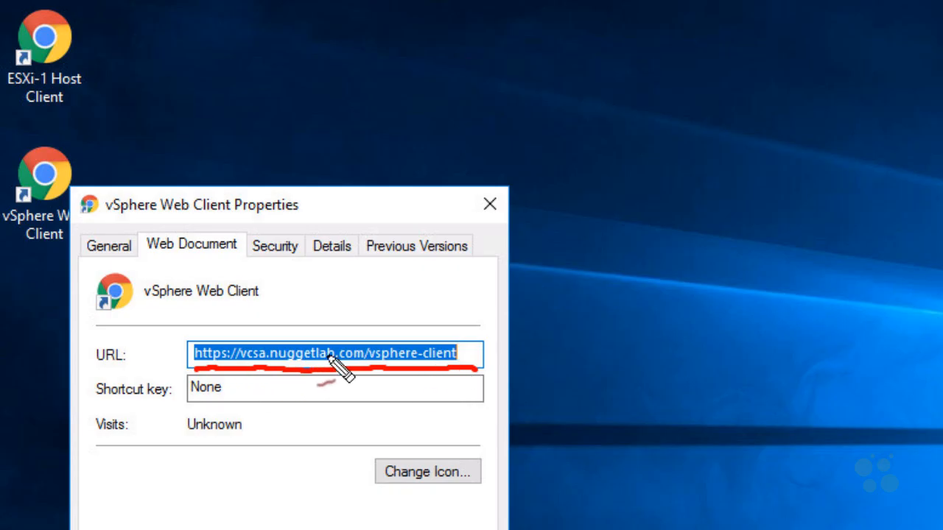
mouse_move(361, 292)
mouse_down()
mouse_move(381, 311)
mouse_move(447, 311)
mouse_move(537, 304)
mouse_move(624, 275)
mouse_up()
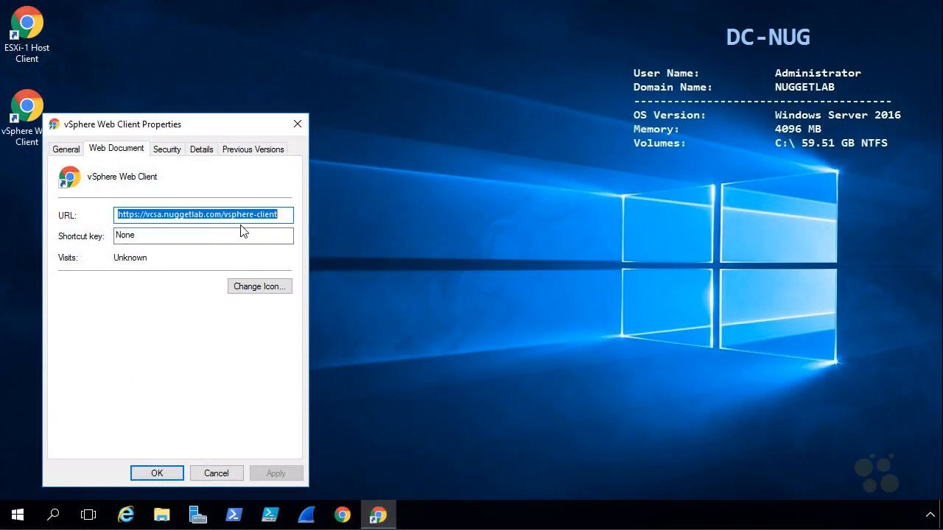
click(217, 473)
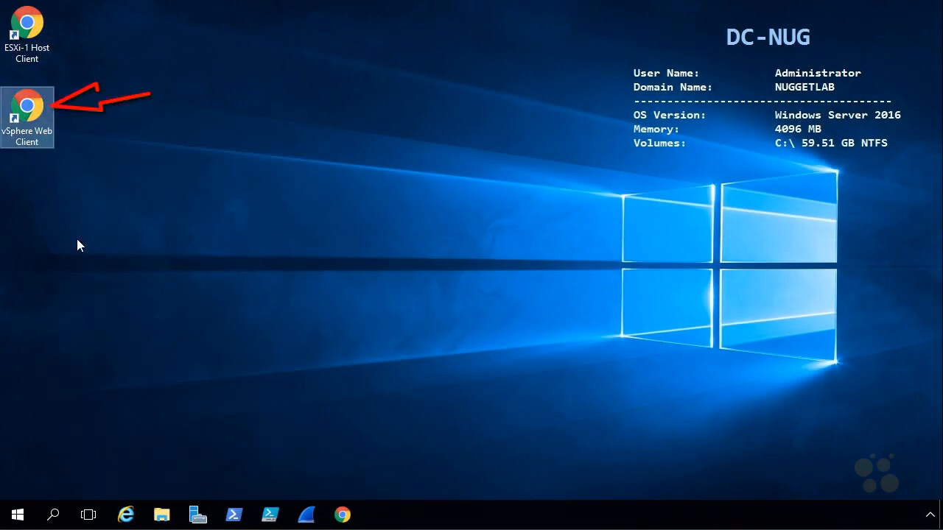
Launch the vSphere Web Client full screen and sign in with the administrator credentials
double_click(32, 117)
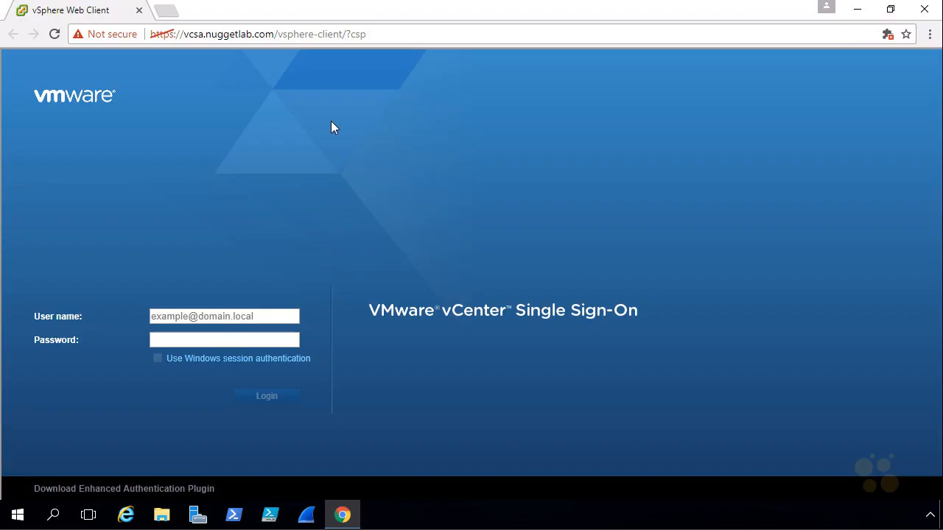
key(F11)
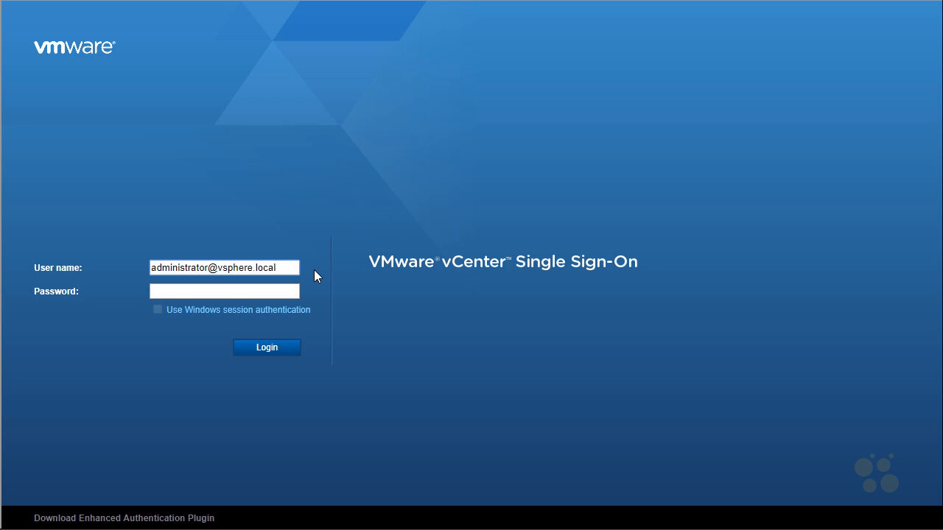
click(242, 292)
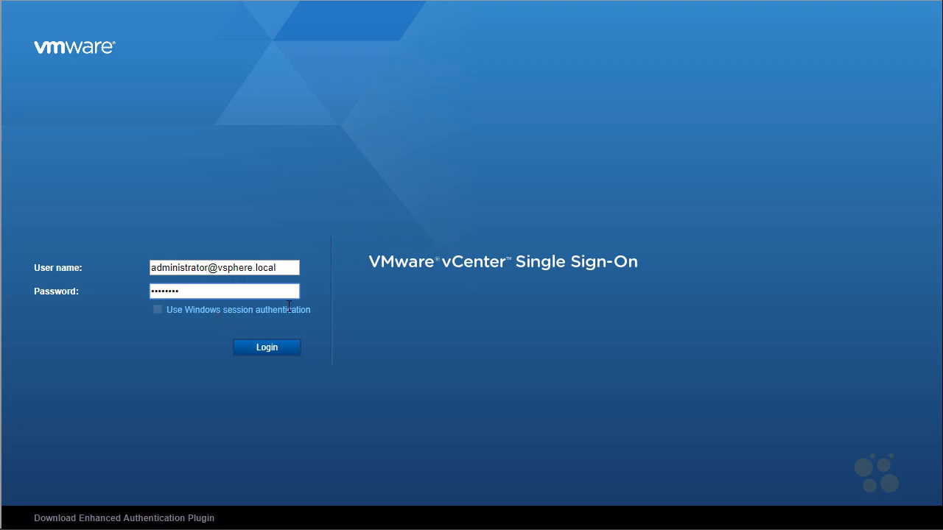
click(287, 355)
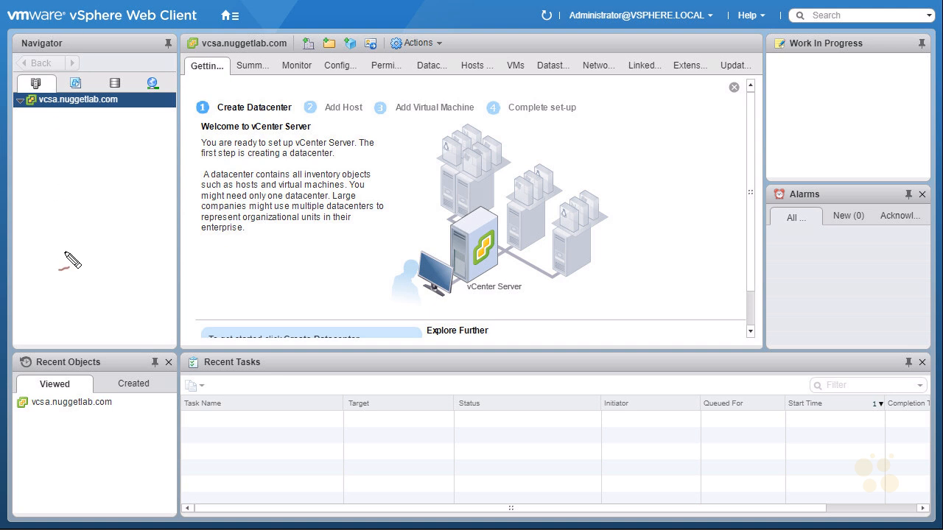
Highlight vcsa.nuggetlab.com and the Getting Started label, then open the Help menu
drag(35, 111, 50, 112)
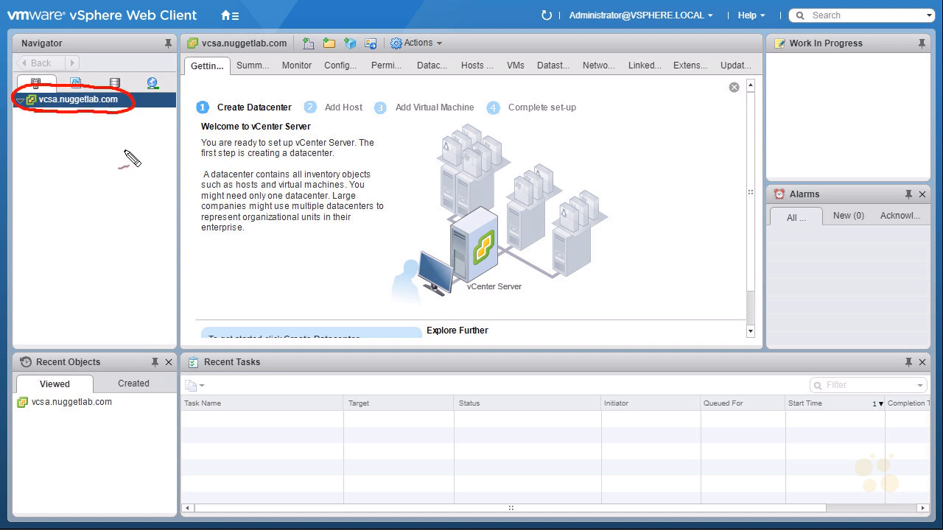
mouse_move(200, 73)
mouse_down()
mouse_move(234, 60)
mouse_move(201, 76)
mouse_up()
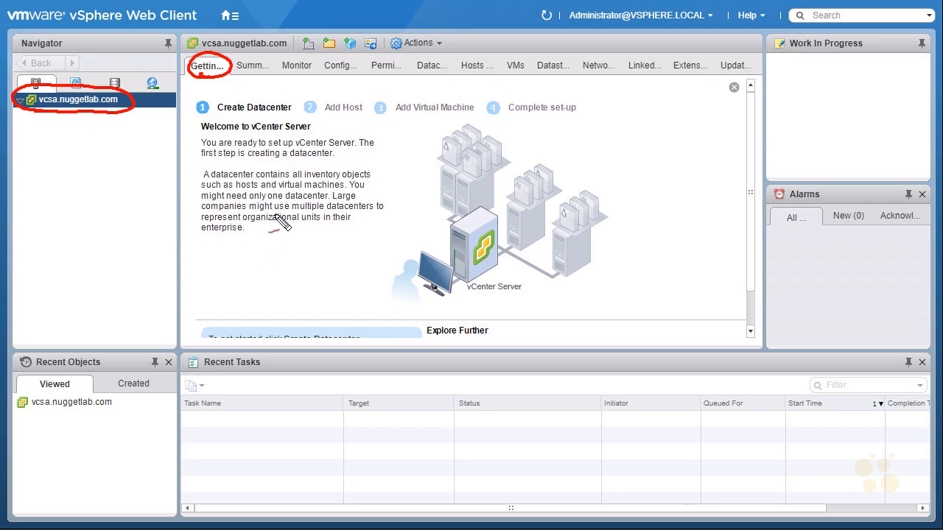
key(Escape)
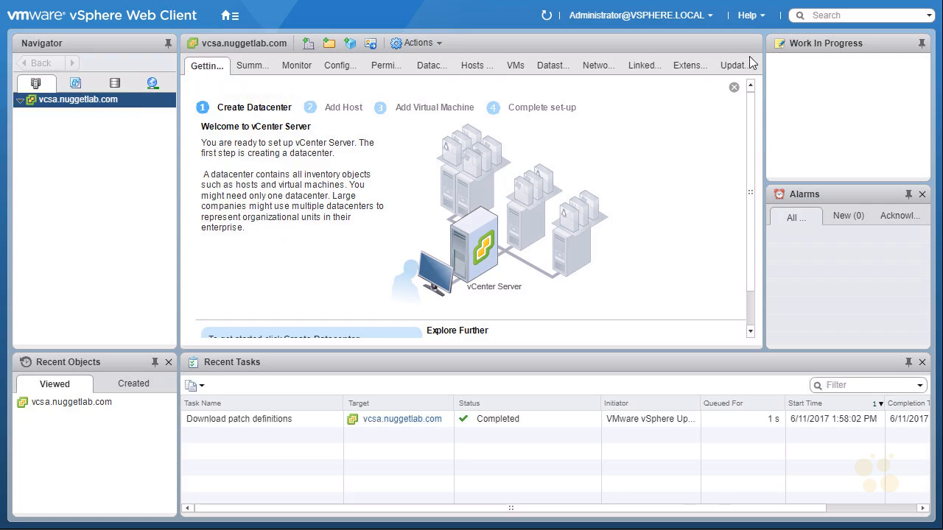
click(763, 19)
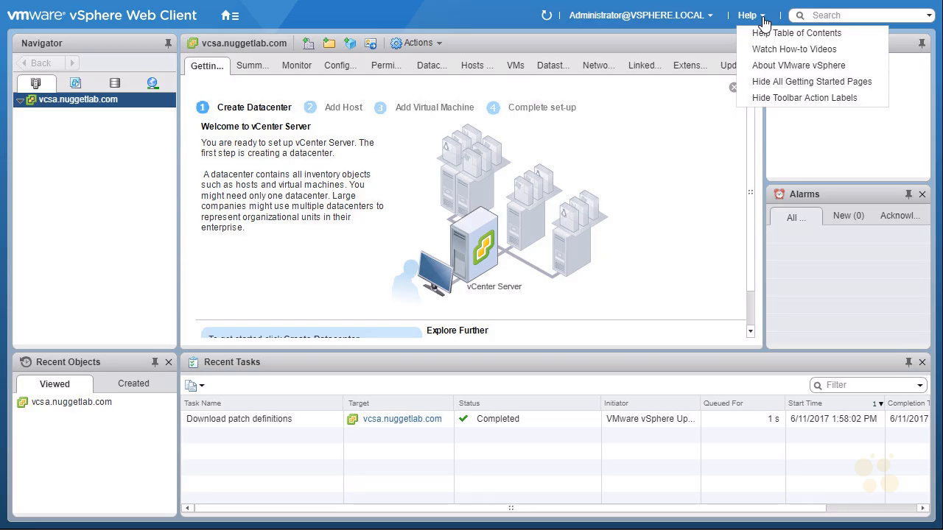
Close the Help menu and mark the Recent Objects panel's pinning
click(795, 83)
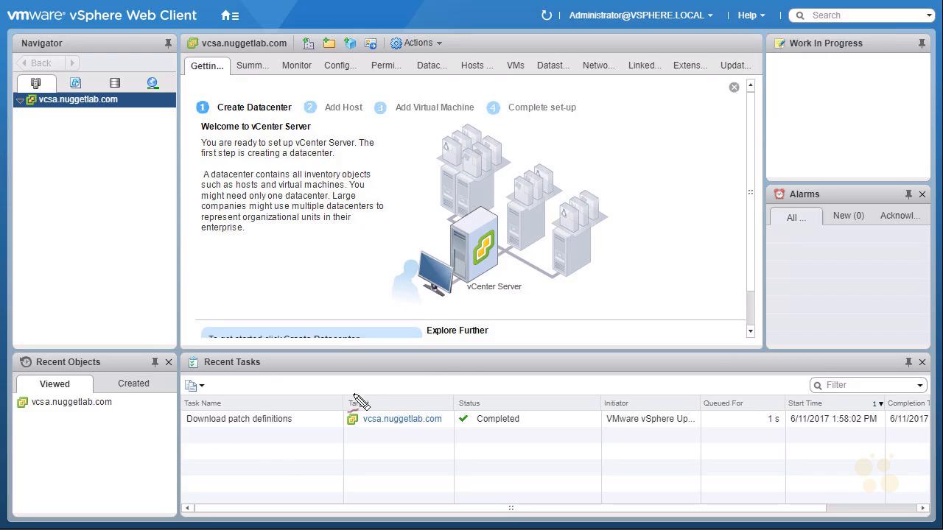
drag(154, 364, 157, 366)
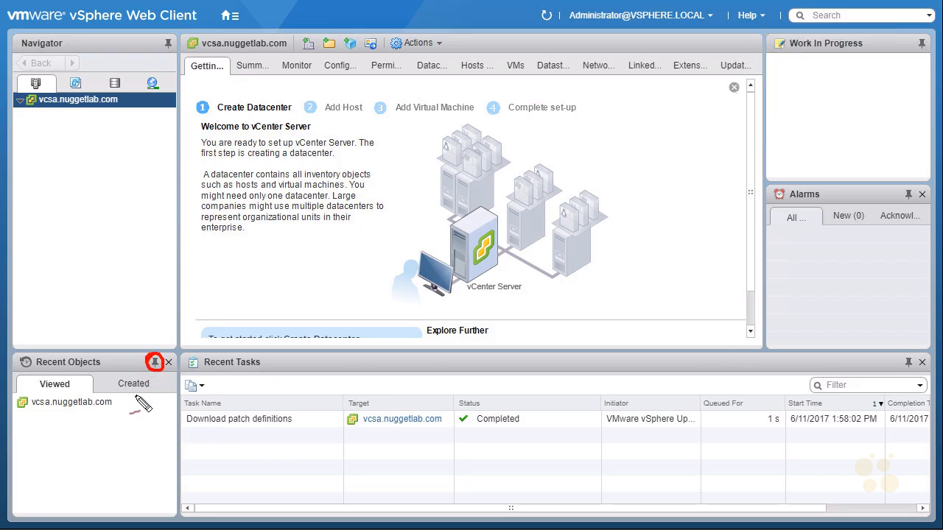
drag(59, 411, 69, 441)
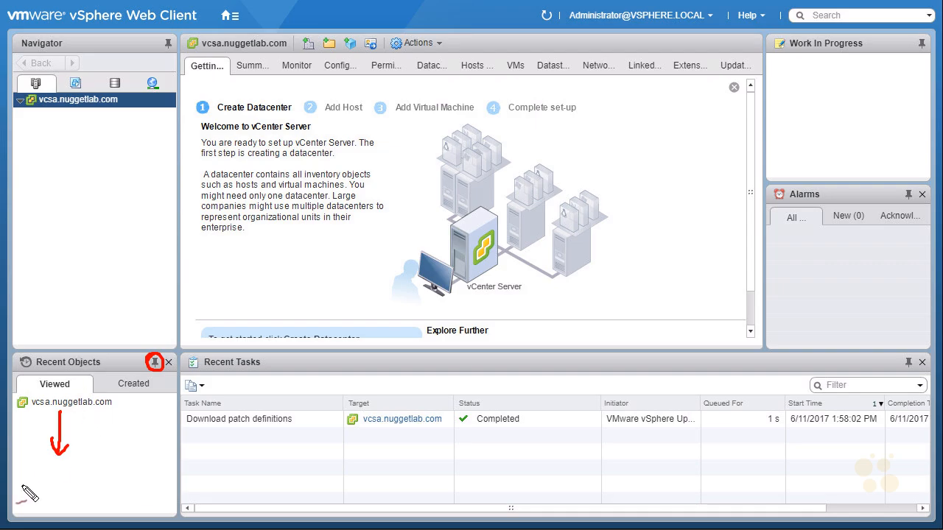
drag(121, 359, 144, 362)
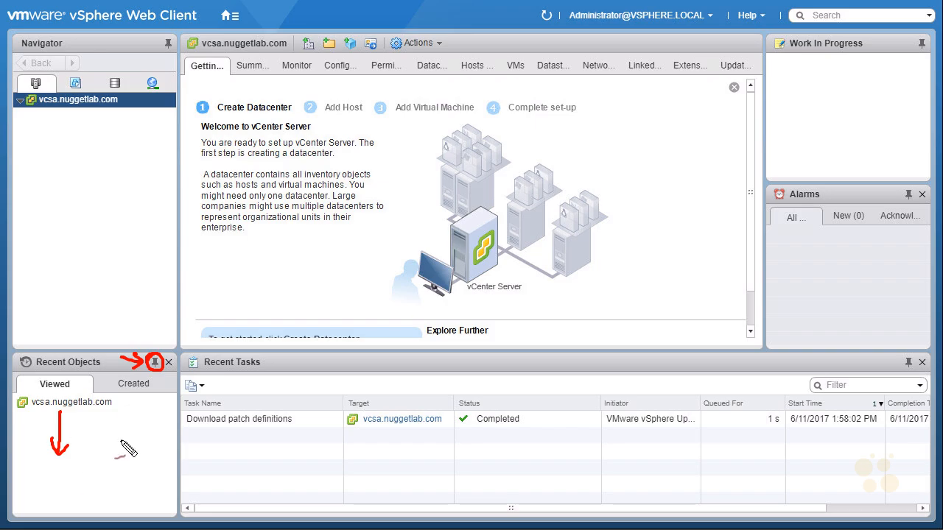
mouse_move(55, 517)
mouse_down()
mouse_move(51, 491)
mouse_move(78, 520)
mouse_up()
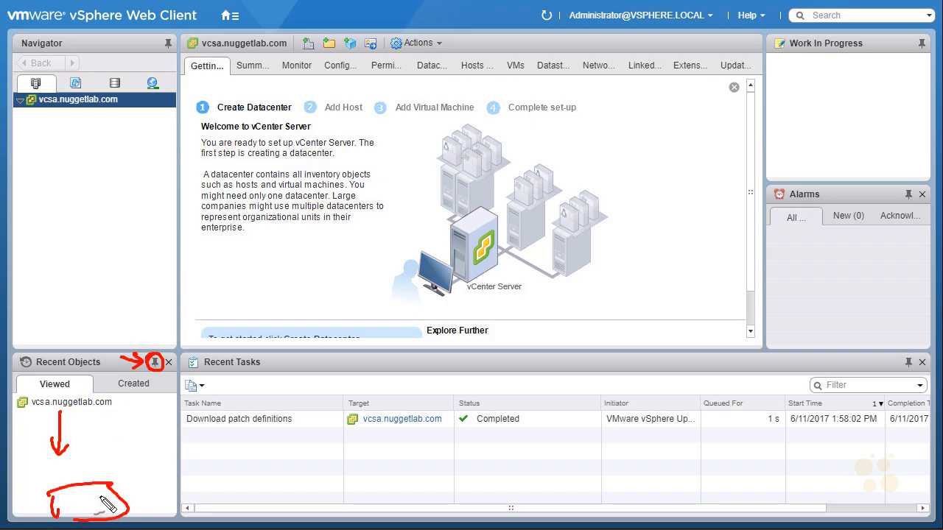
Mark the pin icons on Recent Tasks, Work In Progress and Alarms, then clear annotations
mouse_move(199, 372)
mouse_down()
mouse_move(193, 349)
mouse_move(215, 377)
mouse_up()
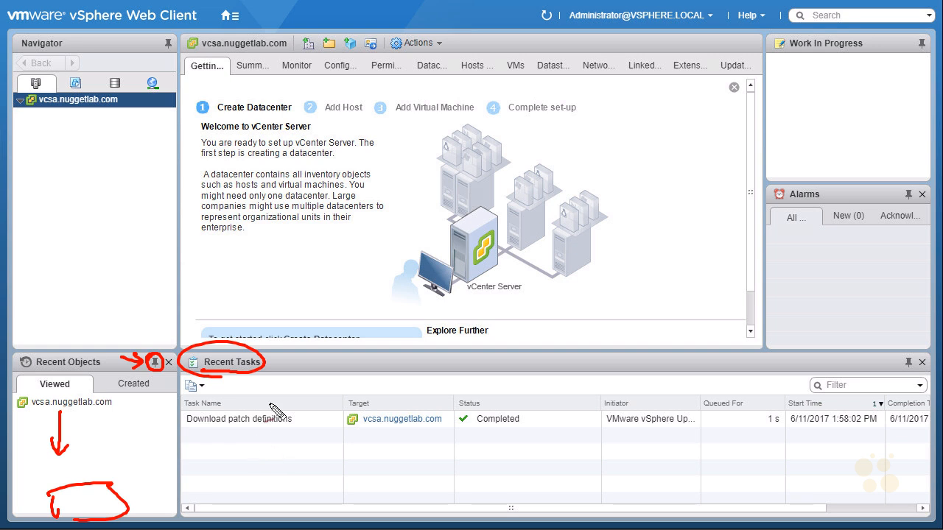
drag(912, 352, 902, 353)
drag(842, 362, 888, 359)
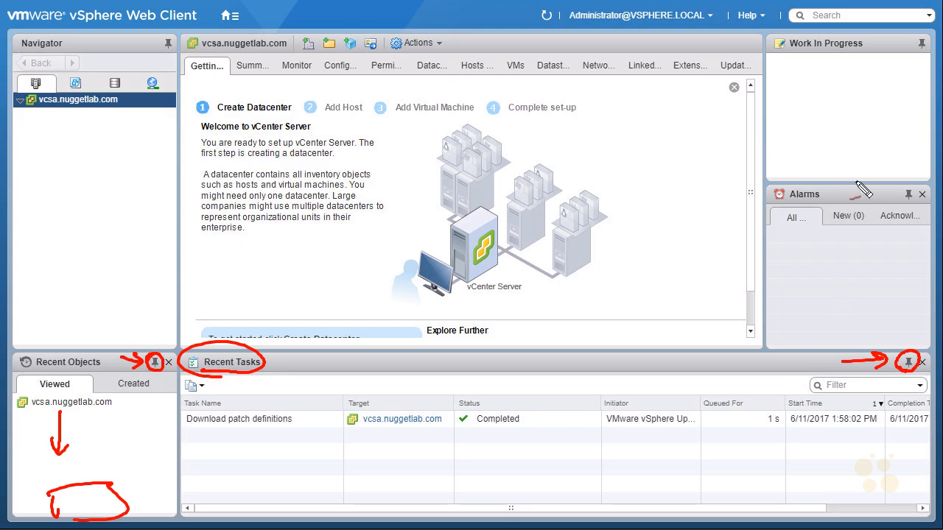
drag(788, 48, 859, 48)
drag(784, 202, 818, 200)
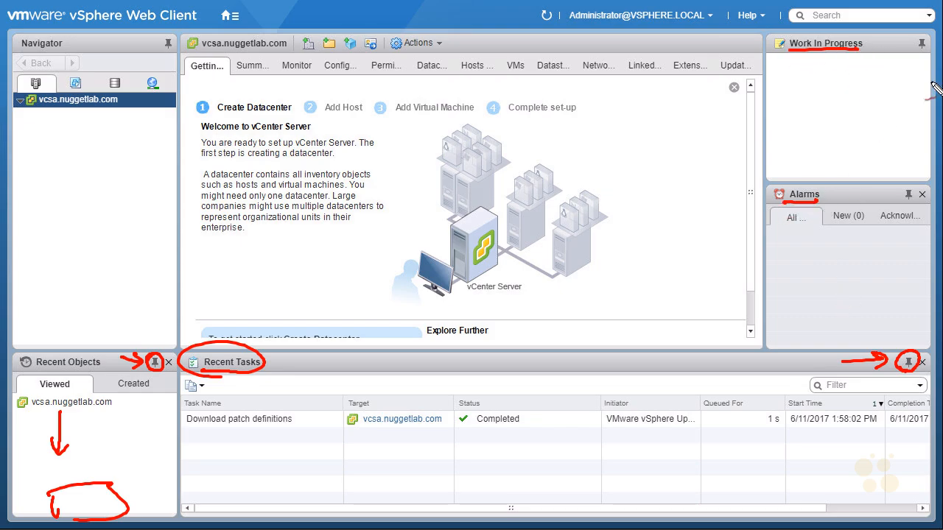
drag(920, 36, 924, 37)
drag(912, 199, 910, 197)
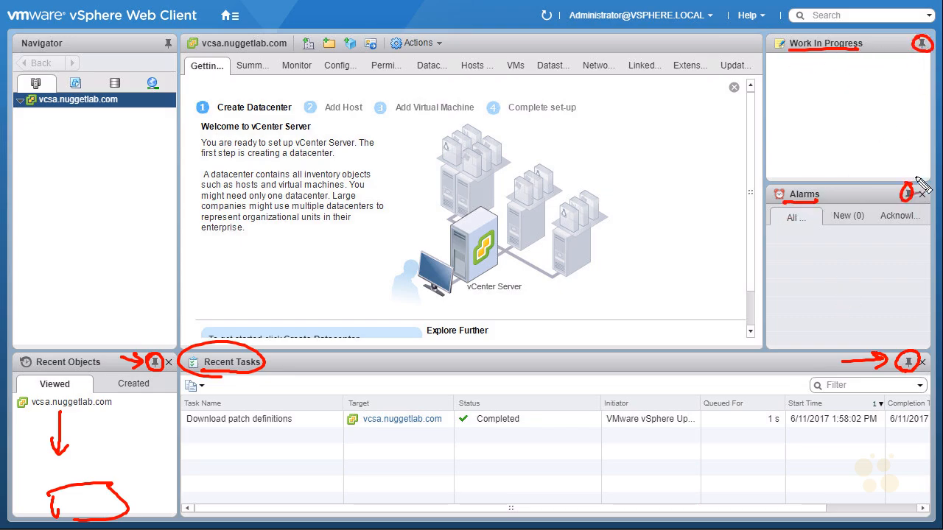
drag(910, 291, 919, 288)
key(Escape)
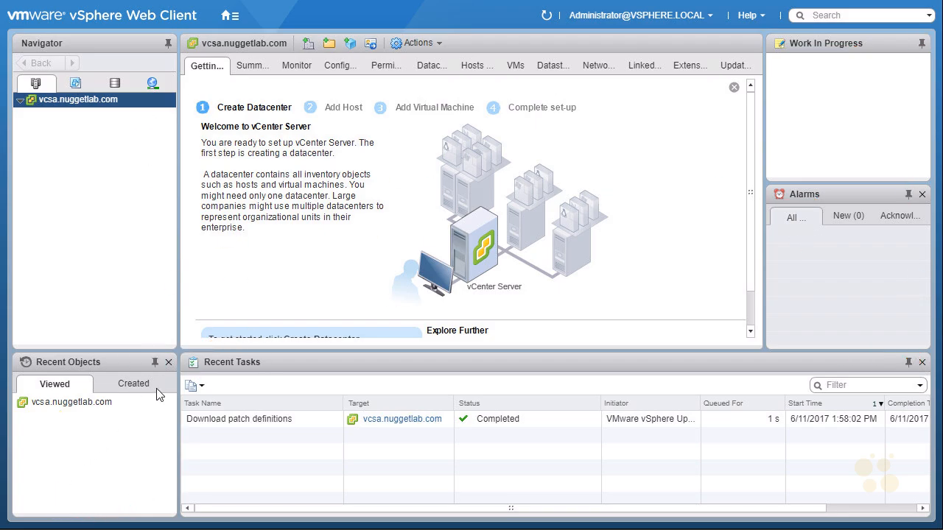
Unpin Recent Objects, Recent Tasks, Alarms and Work In Progress so they collapse
click(155, 363)
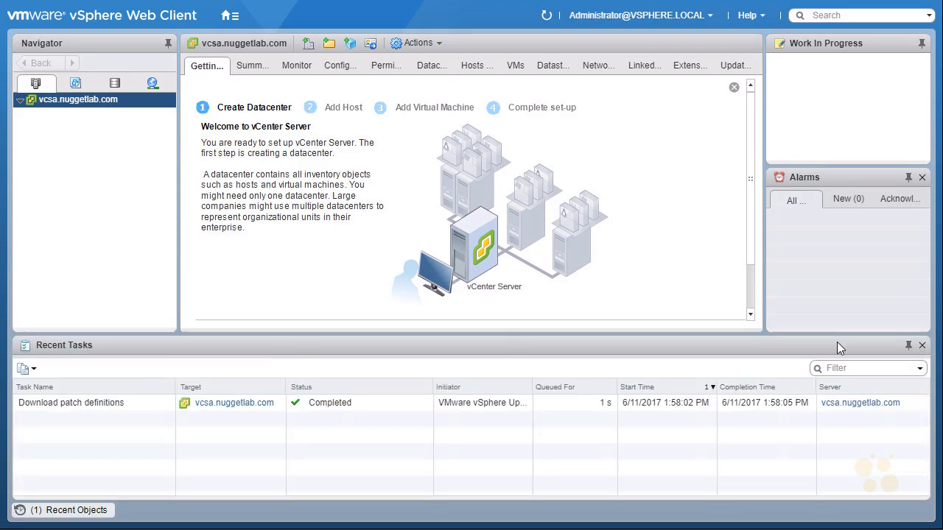
click(910, 346)
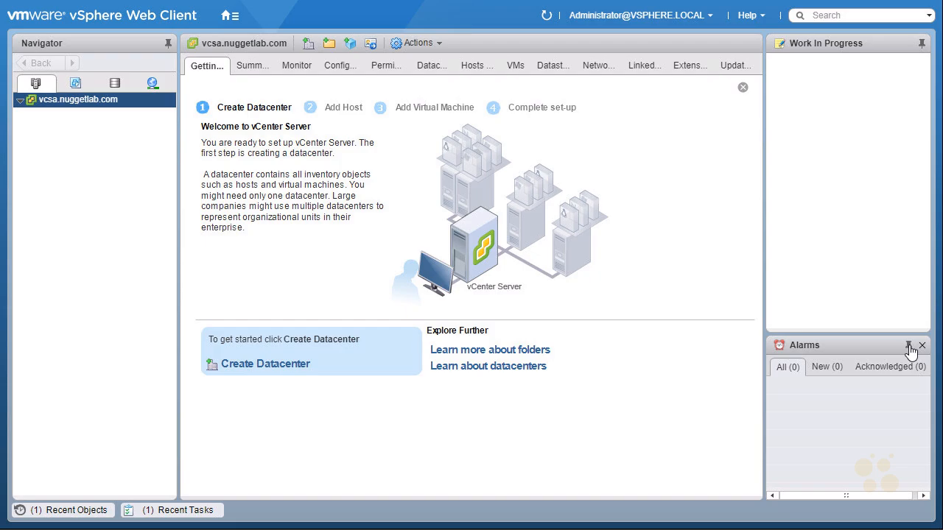
click(910, 347)
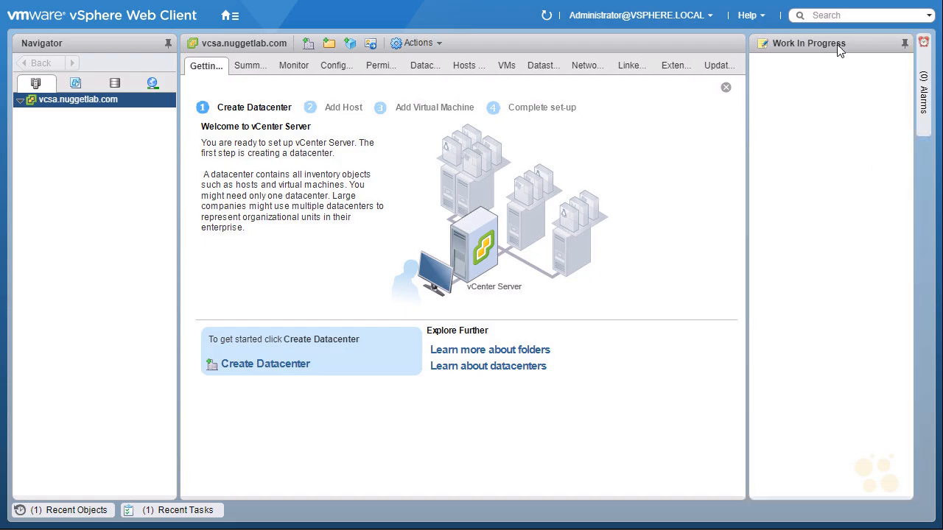
click(904, 44)
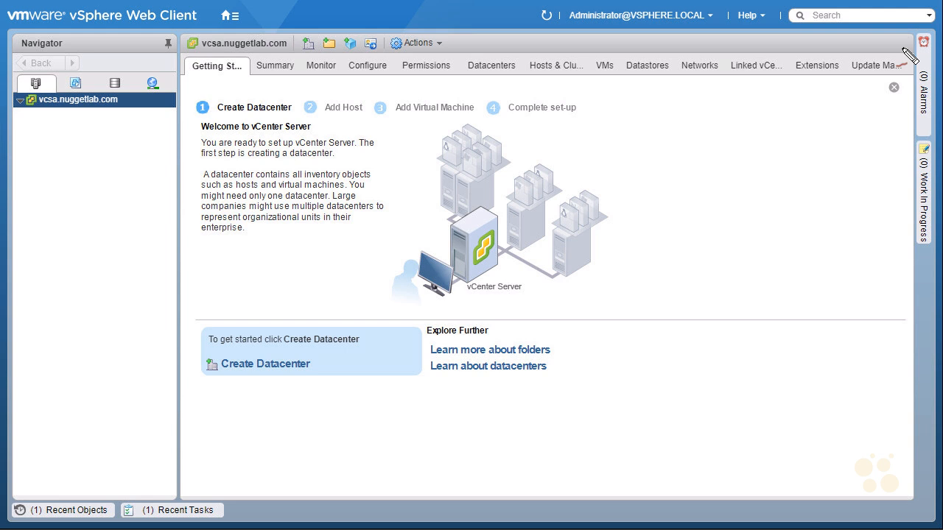
Draw annotations around the collapsed panels and the Navigator
mouse_move(60, 489)
mouse_down()
mouse_move(32, 489)
mouse_move(32, 499)
mouse_up()
mouse_move(159, 484)
mouse_down()
mouse_move(137, 525)
mouse_move(239, 514)
mouse_up()
drag(939, 151, 941, 232)
drag(929, 42, 898, 112)
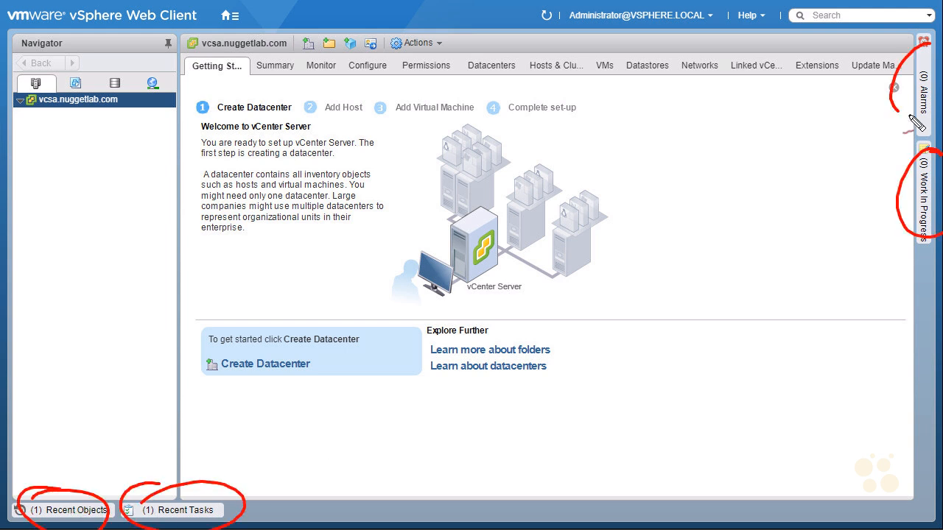
mouse_move(197, 82)
mouse_down()
mouse_move(238, 83)
mouse_move(211, 84)
mouse_up()
drag(32, 108, 119, 111)
Annotate the page, then bring up vcsa.nuggetlab.com's actions with New Datacenter and New Folder
drag(517, 324, 534, 309)
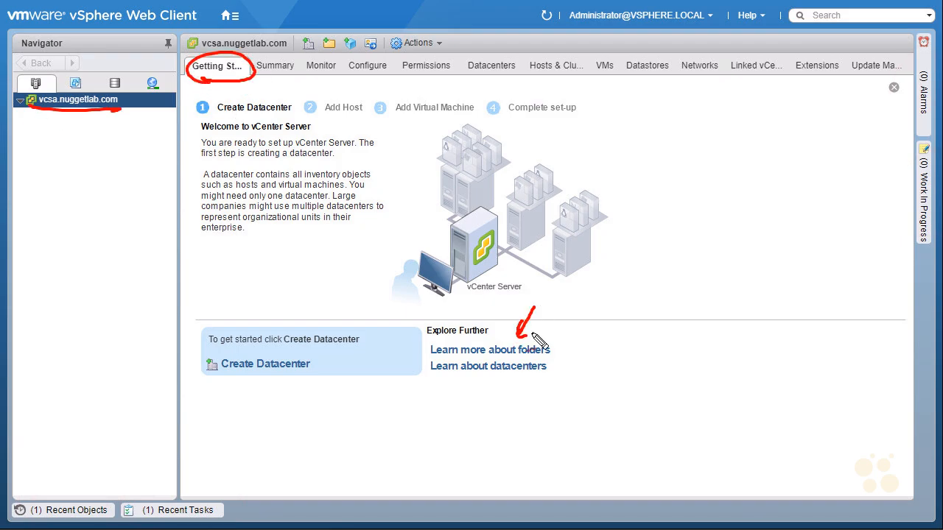
drag(502, 398, 513, 396)
mouse_move(252, 379)
mouse_down()
mouse_move(205, 373)
mouse_move(278, 375)
mouse_move(286, 385)
mouse_up()
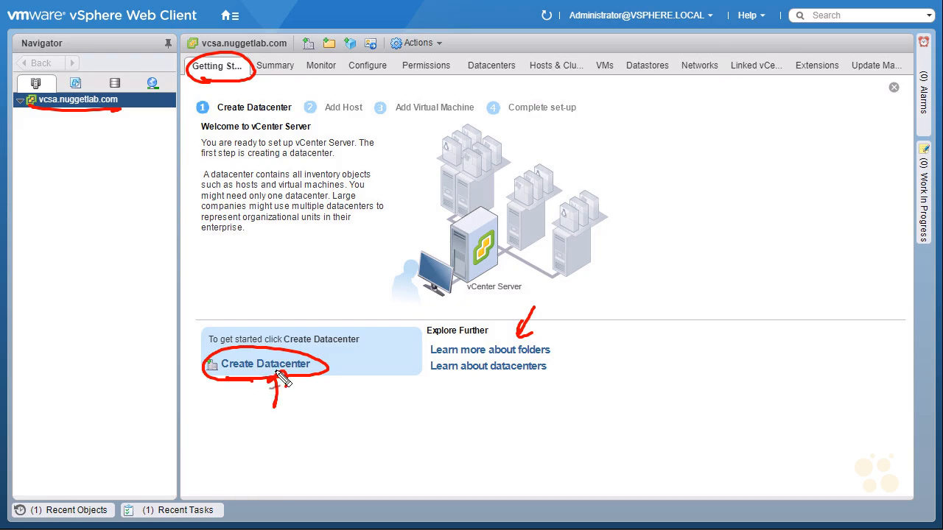
drag(108, 161, 106, 120)
drag(98, 137, 114, 130)
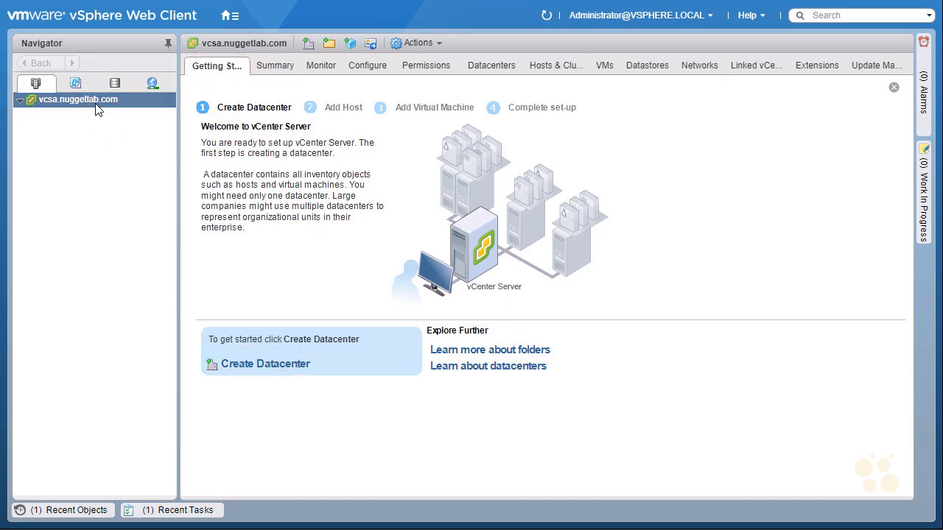
right_click(137, 99)
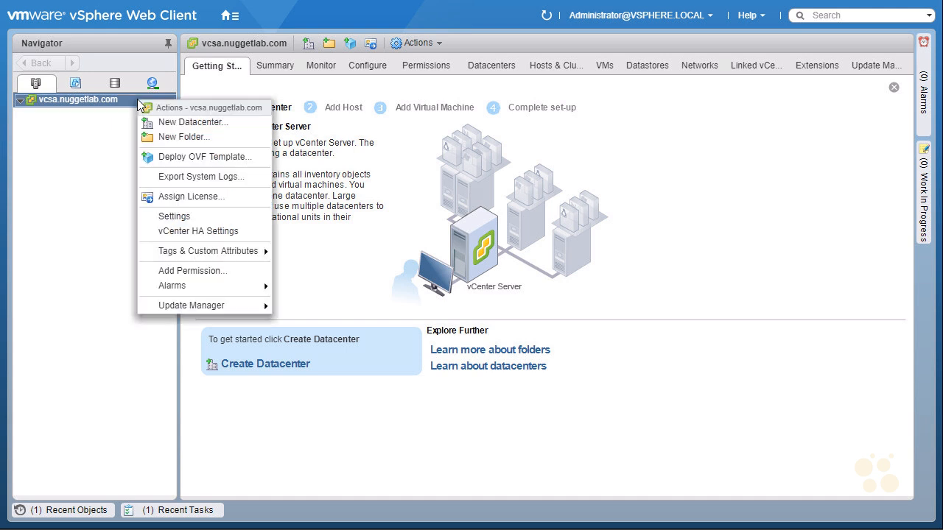
Create a folder named USA under vcsa.nuggetlab.com and expand it
click(184, 137)
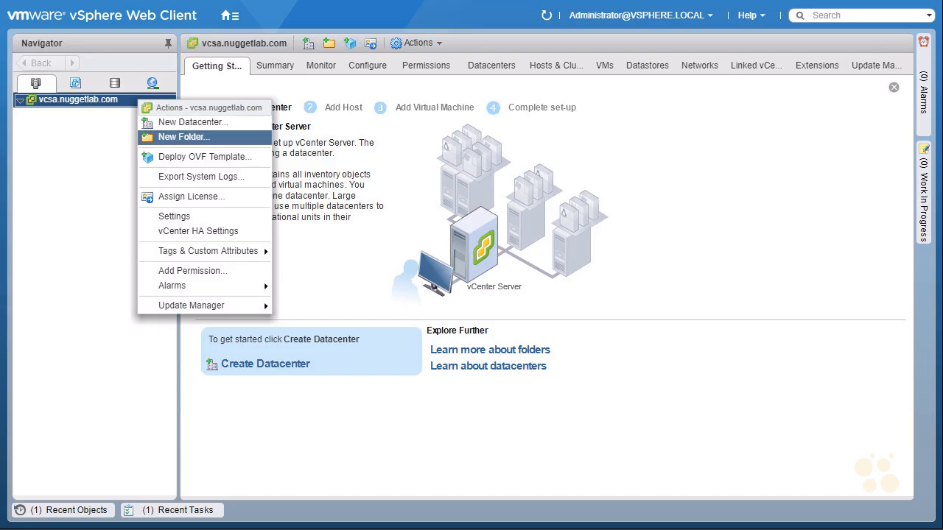
text(USA)
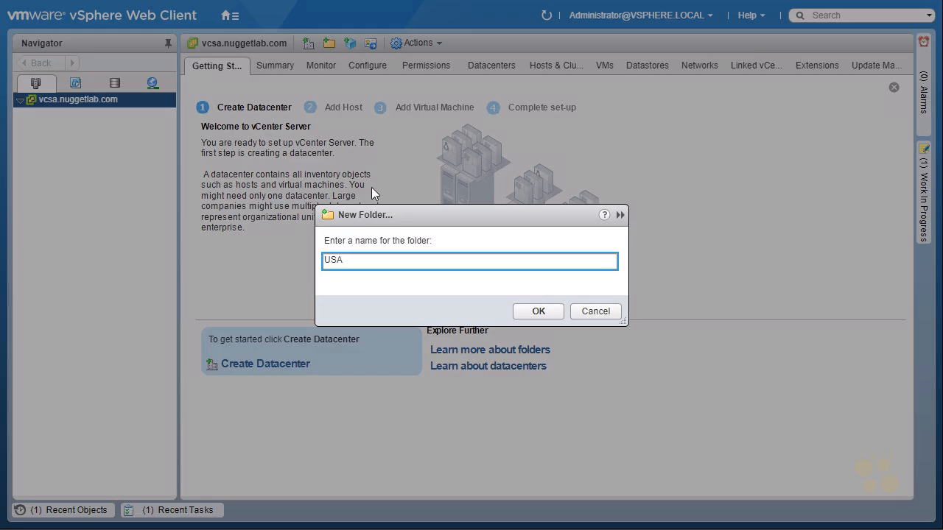
click(537, 312)
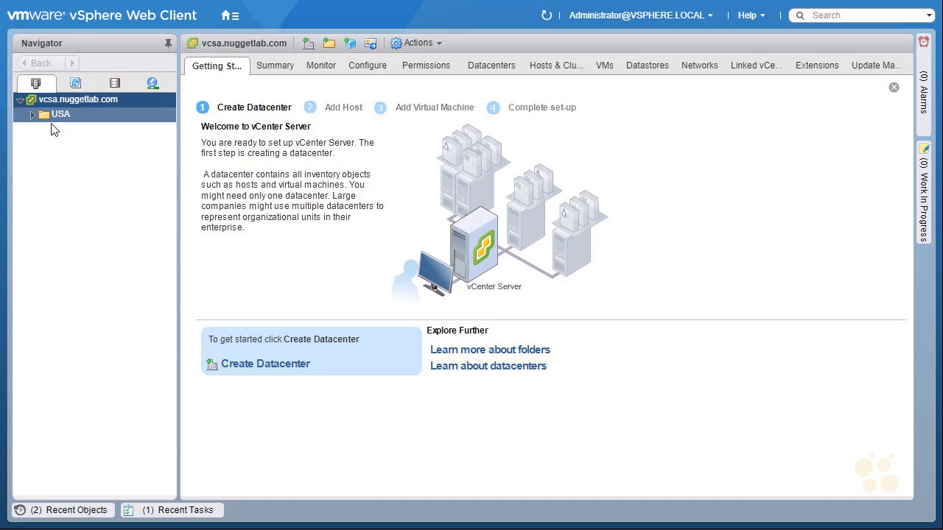
click(33, 118)
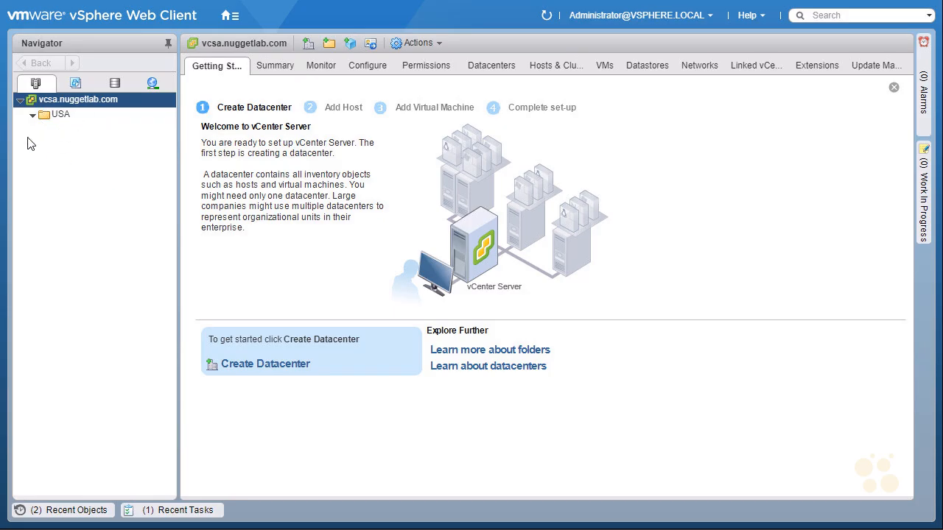
Bring up the USA folder's actions menu and annotate its options
right_click(76, 118)
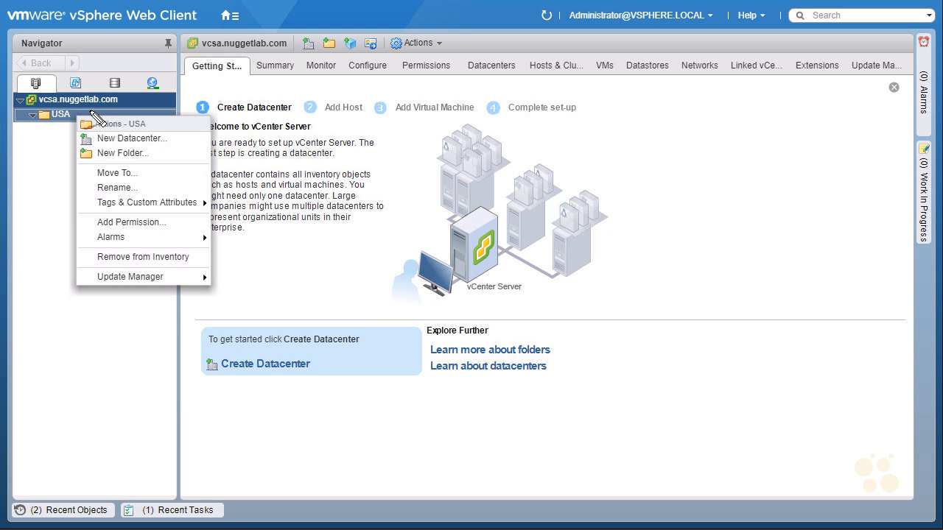
drag(48, 137, 66, 119)
mouse_move(92, 135)
mouse_down()
mouse_move(158, 129)
mouse_move(107, 116)
mouse_move(94, 137)
mouse_up()
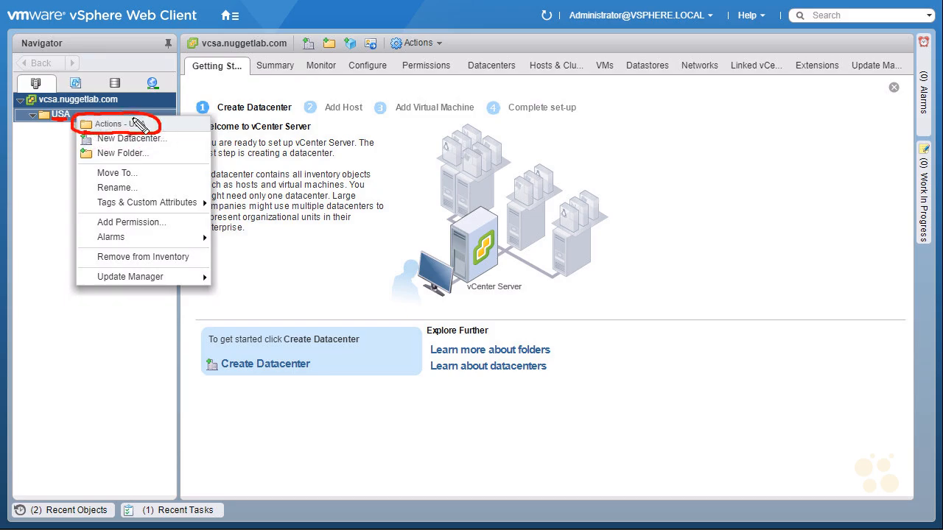
mouse_move(169, 111)
mouse_down()
mouse_move(149, 124)
mouse_move(157, 126)
mouse_up()
key(Escape)
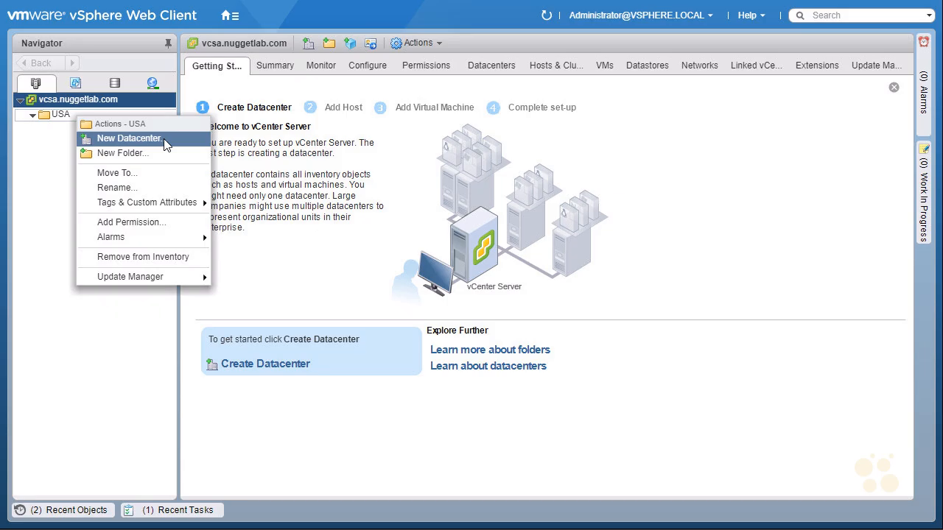
Create a datacenter named LV-Datacenter in the USA folder, then select vcsa.nuggetlab.com
click(129, 138)
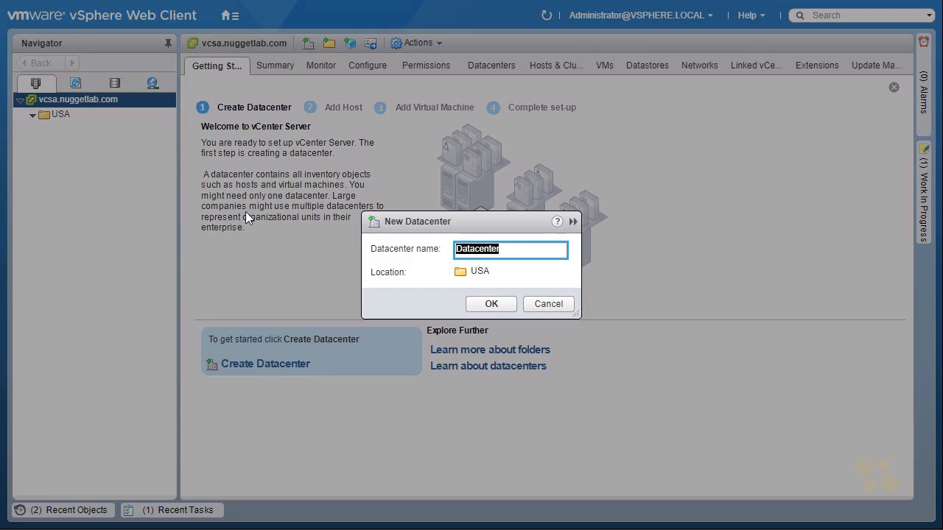
click(465, 249)
text(LV-)
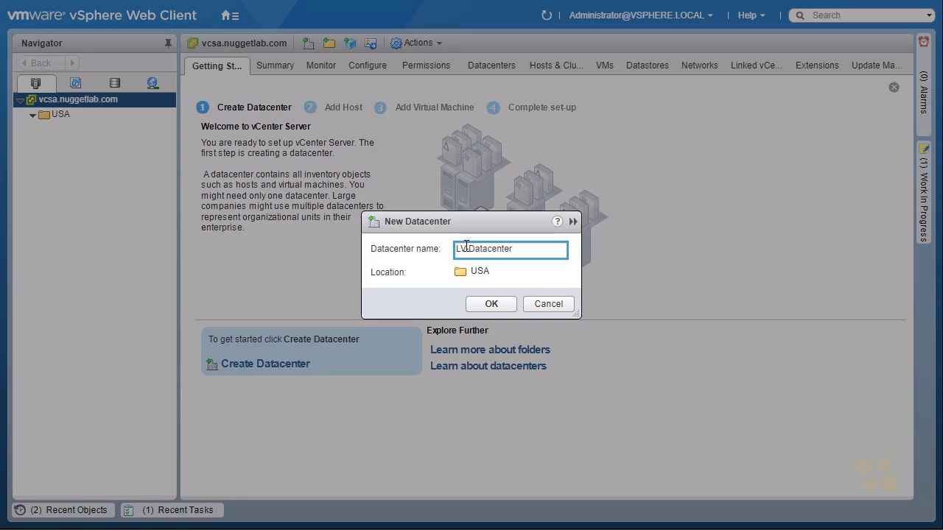
click(491, 304)
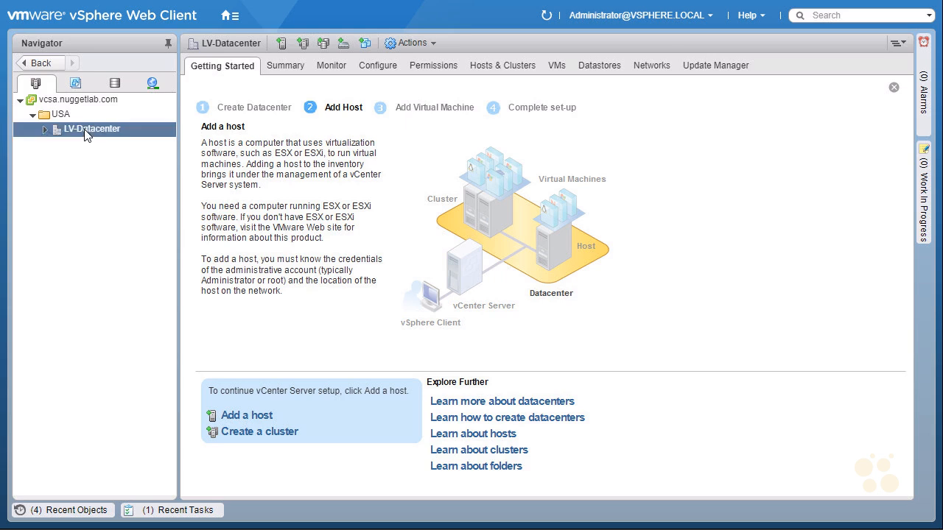
click(38, 115)
click(20, 100)
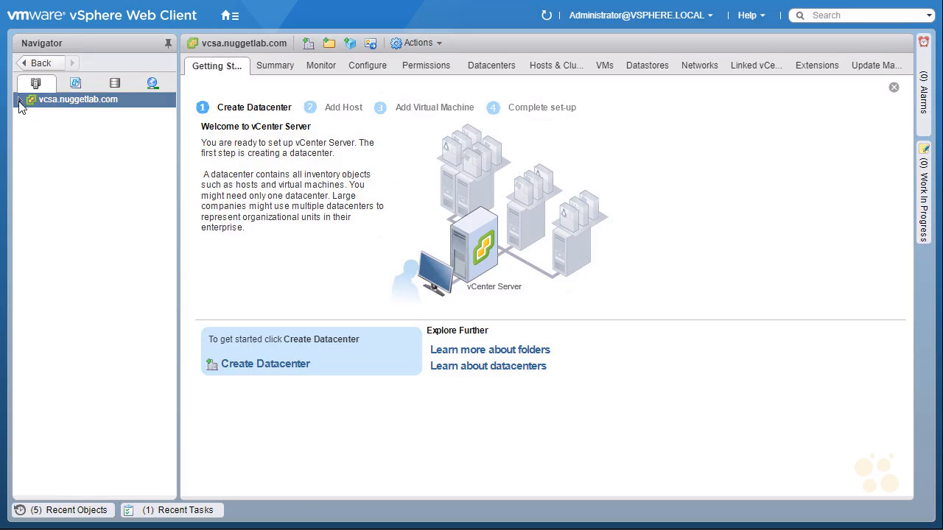
click(20, 102)
click(33, 116)
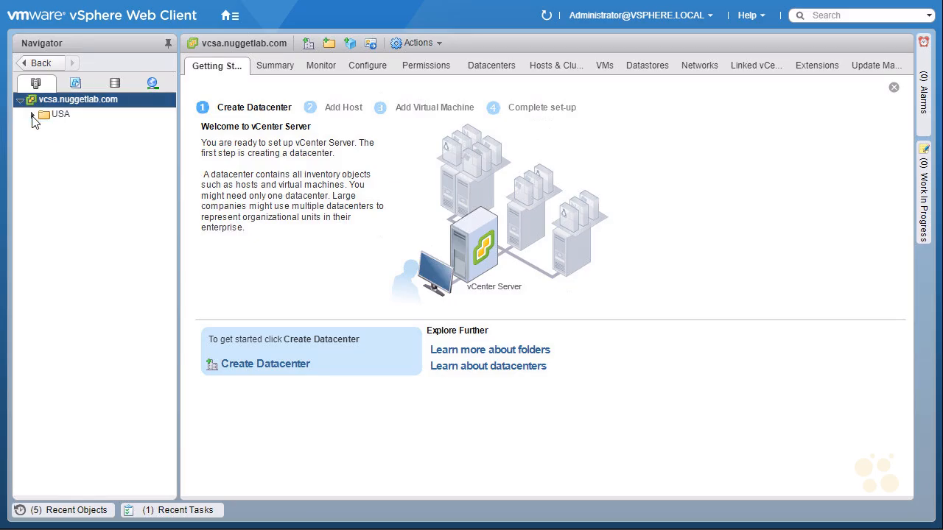
click(32, 118)
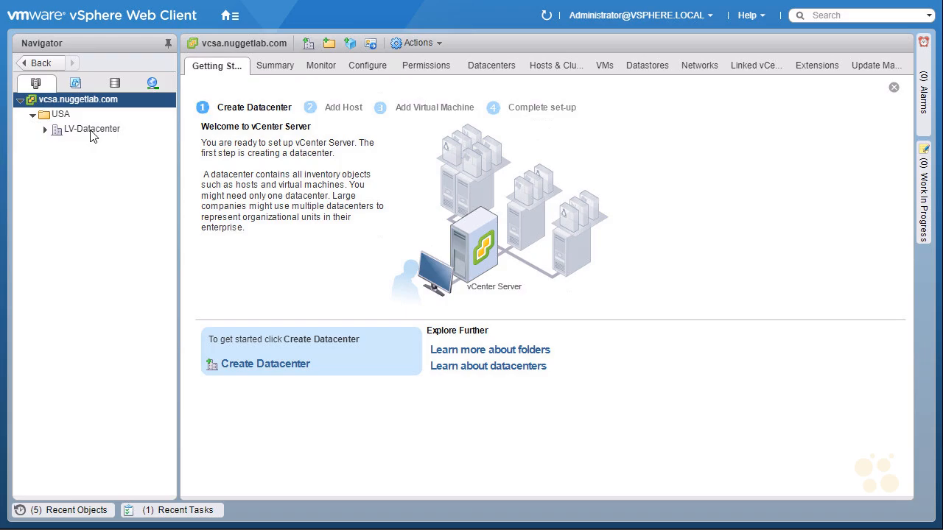
click(92, 134)
click(44, 131)
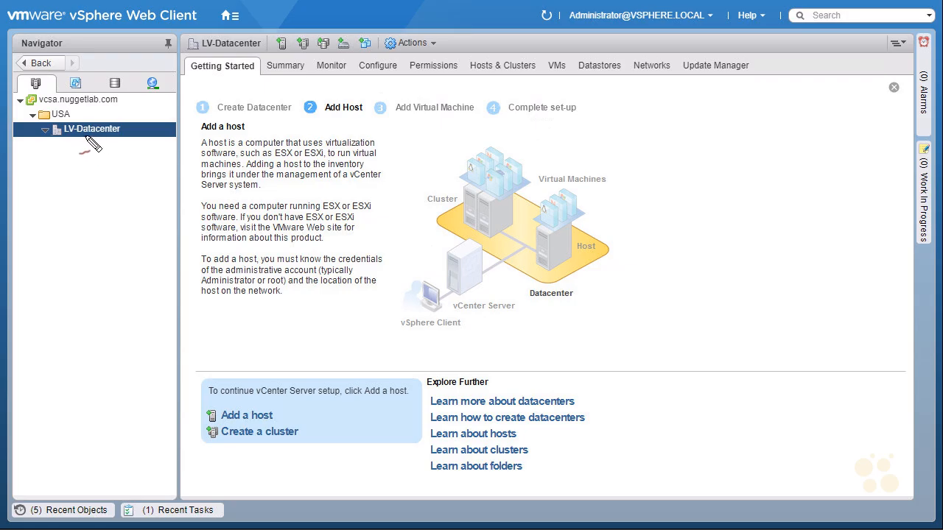
drag(229, 85, 221, 94)
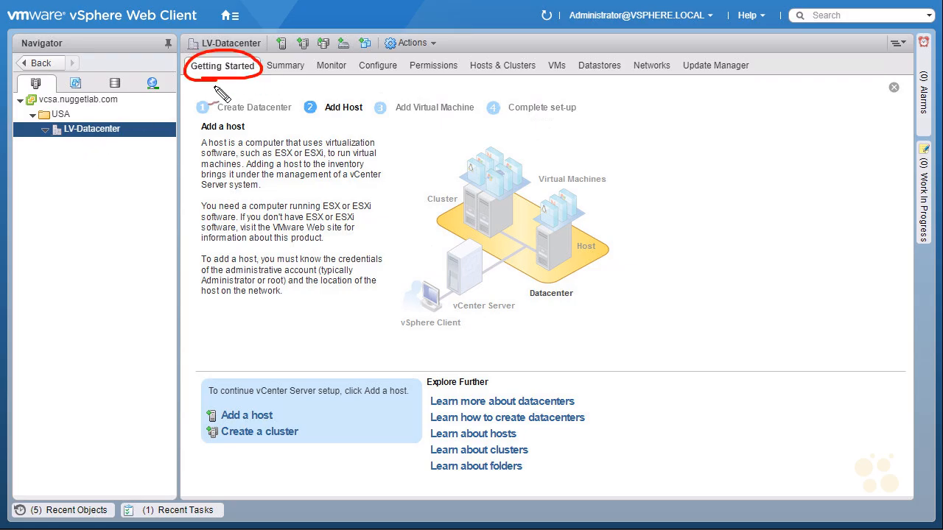
drag(201, 136, 248, 133)
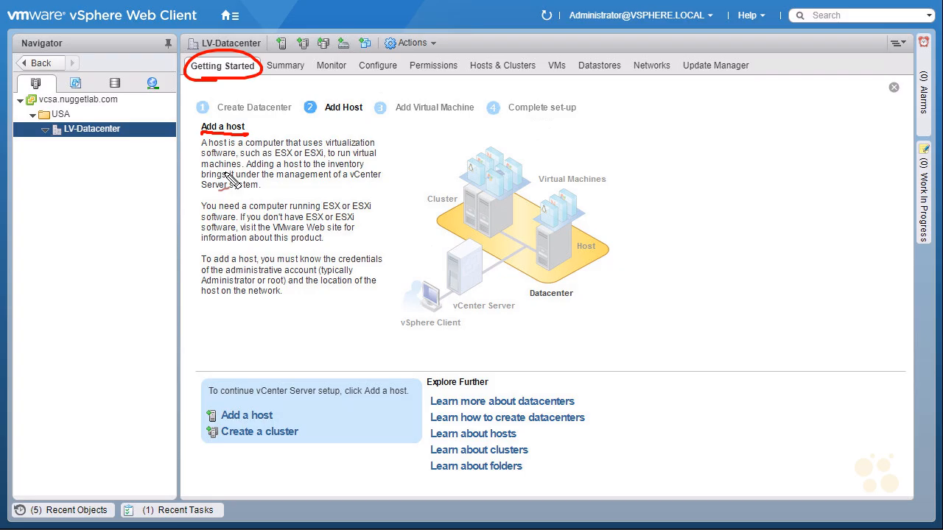
mouse_move(407, 136)
mouse_down()
mouse_move(384, 154)
mouse_move(395, 152)
mouse_up()
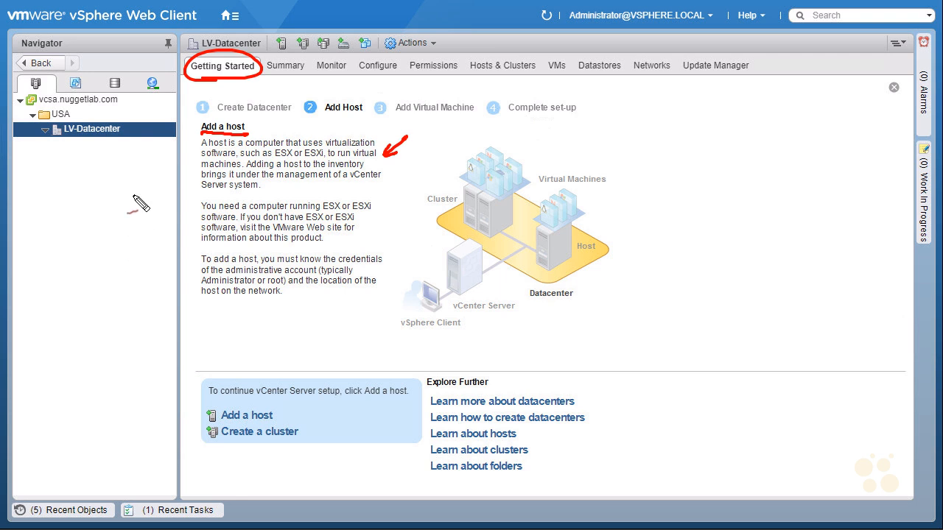
drag(105, 157, 118, 155)
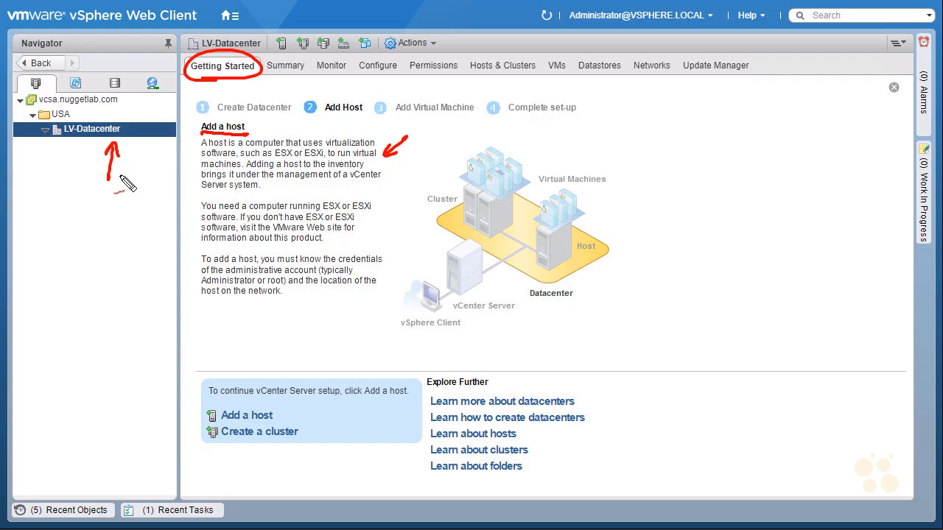
drag(246, 170, 363, 171)
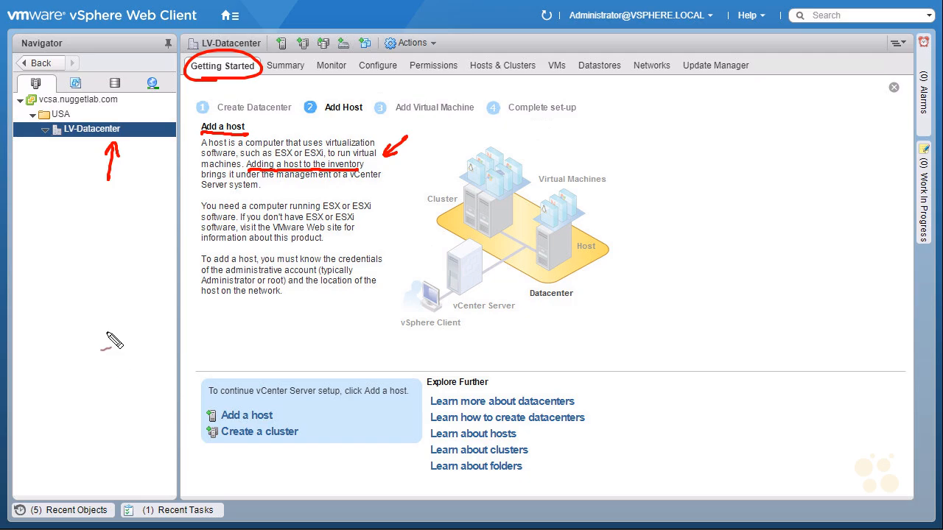
key(Escape)
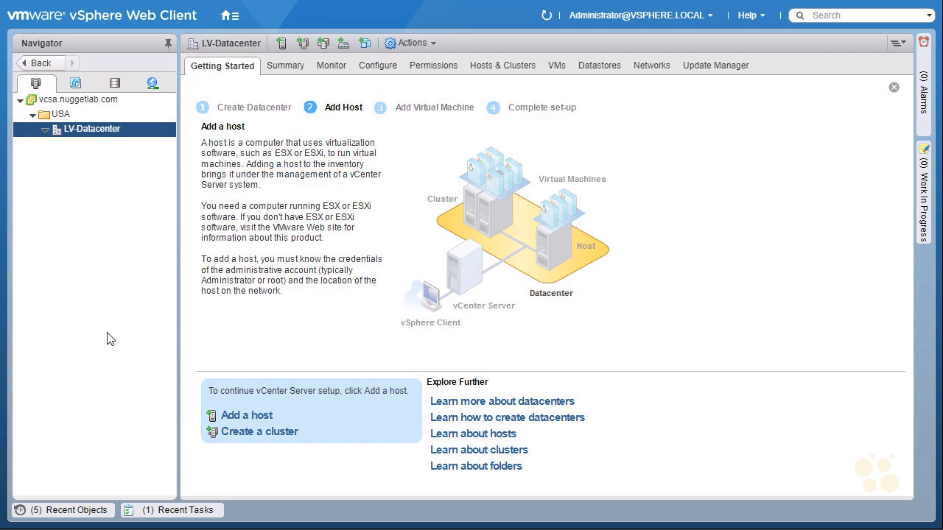
Start adding a host to LV-Datacenter with host name esxi-1
right_click(117, 132)
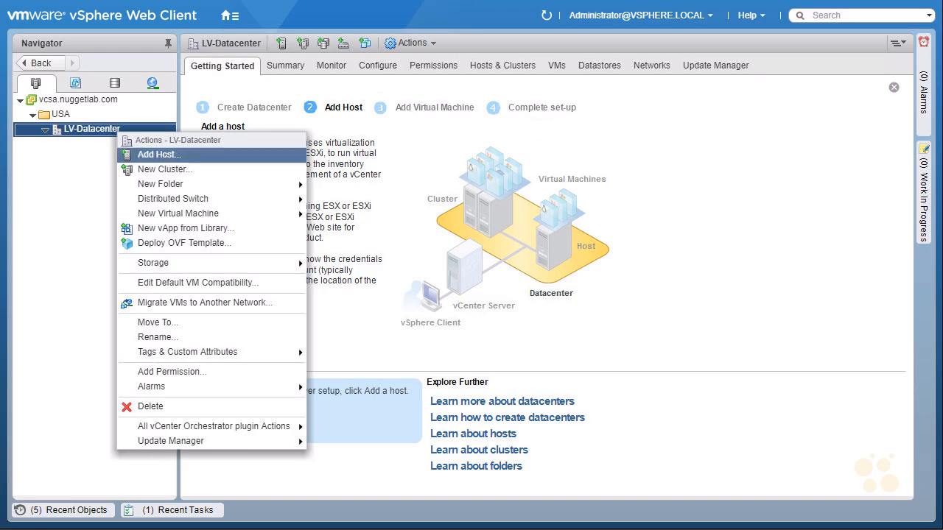
click(158, 155)
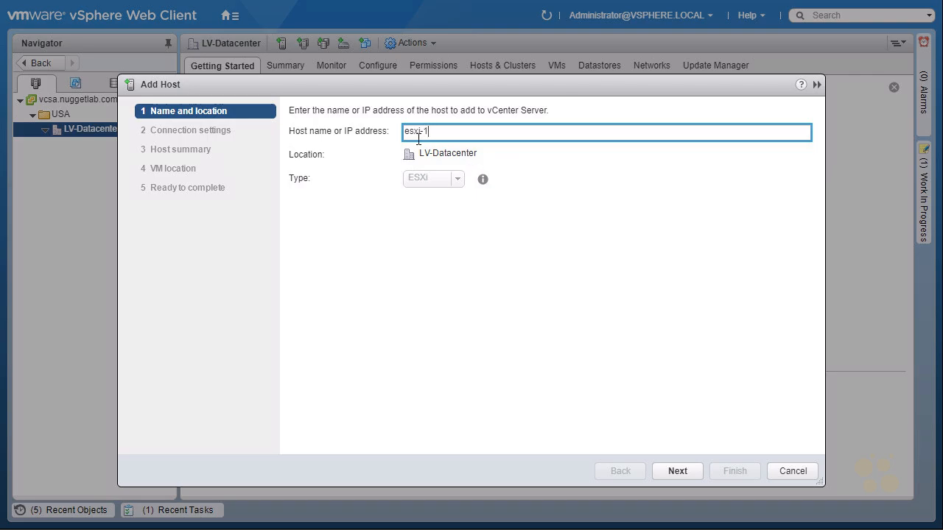
click(674, 474)
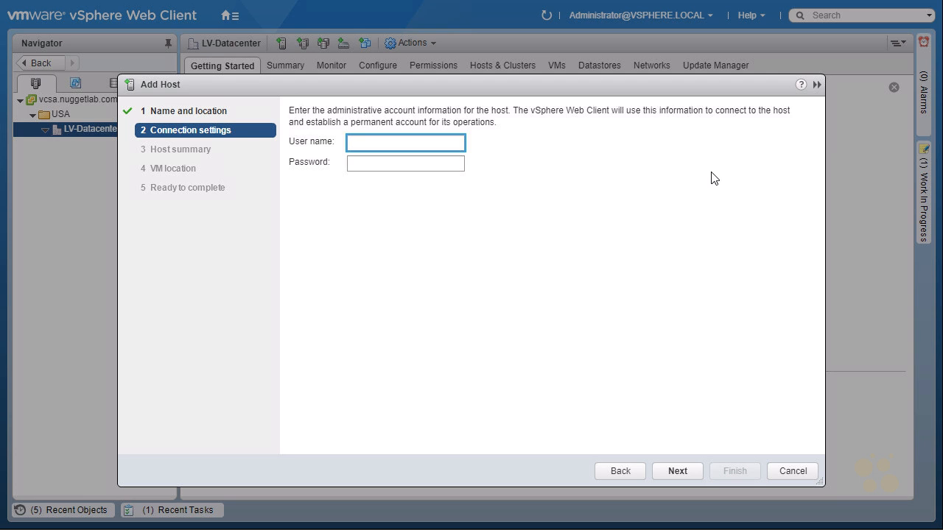
Connect to esxi-1 as root with the host password and trust its certificate
text(root)
key(Tab)
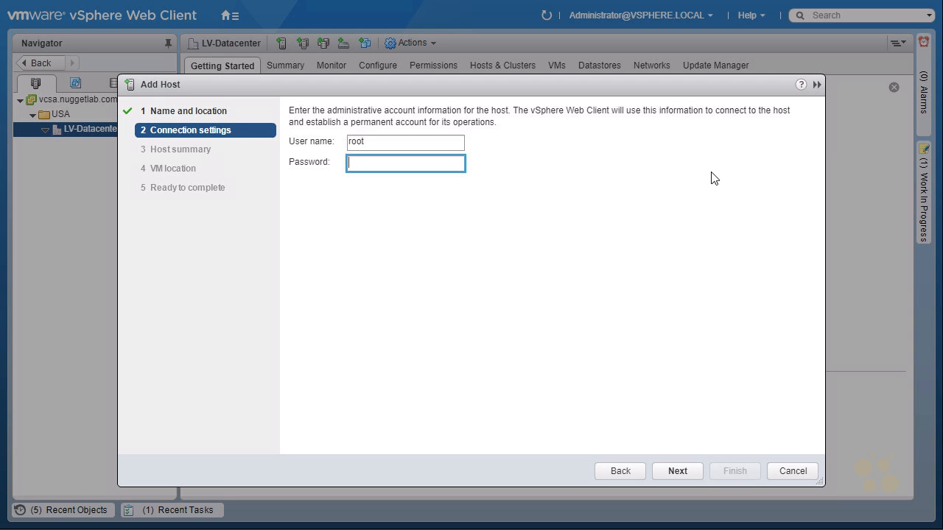
text(********)
click(677, 471)
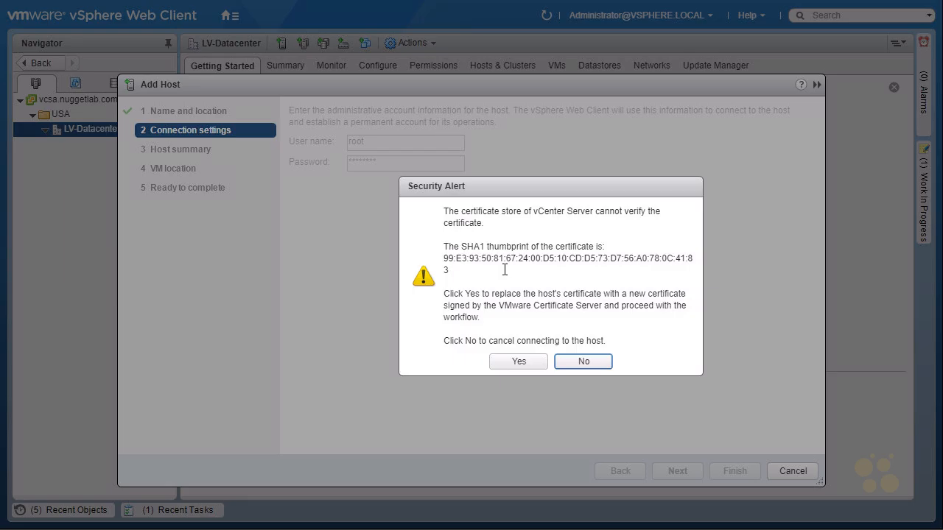
click(518, 361)
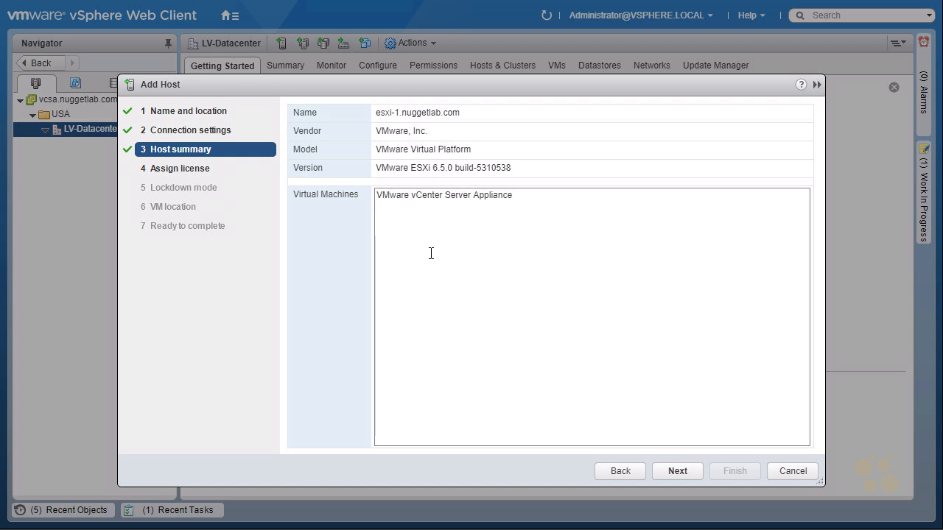
Pass the host summary and keep License 1 assigned to the new host
click(688, 470)
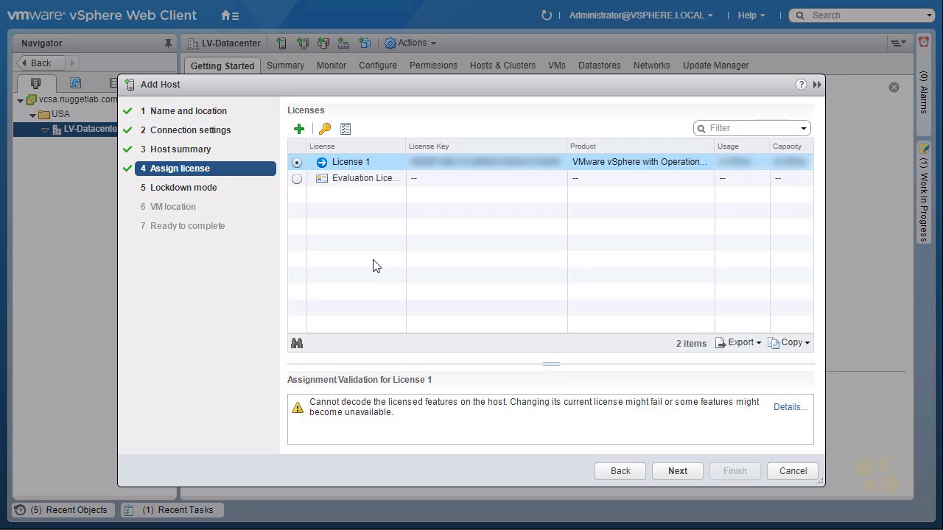
click(676, 473)
Review the lockdown options, keep lockdown mode Disabled, and advance to VM location
mouse_move(173, 203)
mouse_down()
mouse_move(173, 179)
mouse_move(175, 195)
mouse_up()
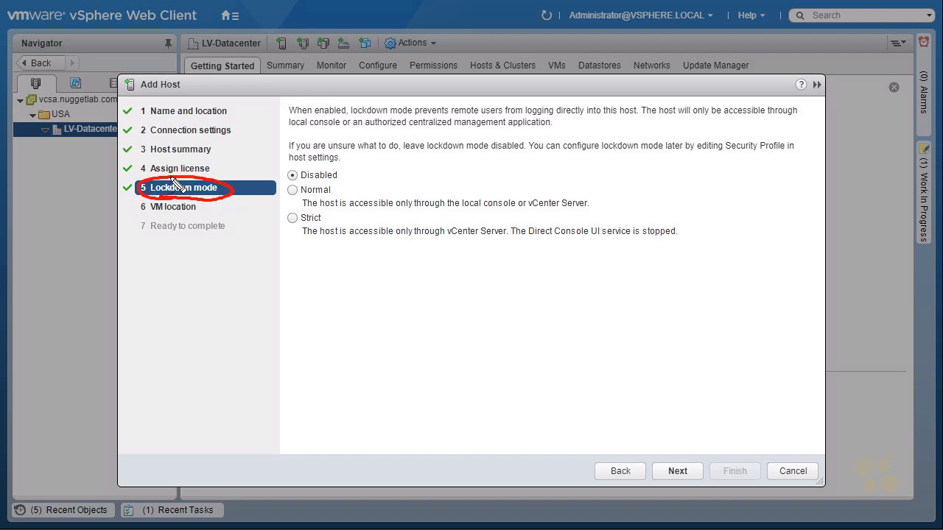
drag(266, 248, 286, 234)
mouse_move(271, 236)
mouse_down()
mouse_move(284, 243)
mouse_move(323, 213)
mouse_move(296, 226)
mouse_up()
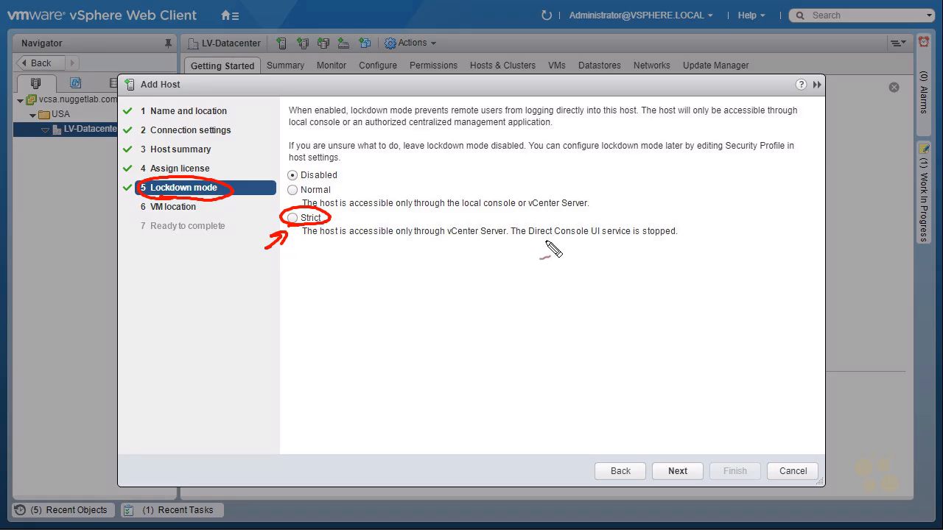
drag(529, 240, 600, 240)
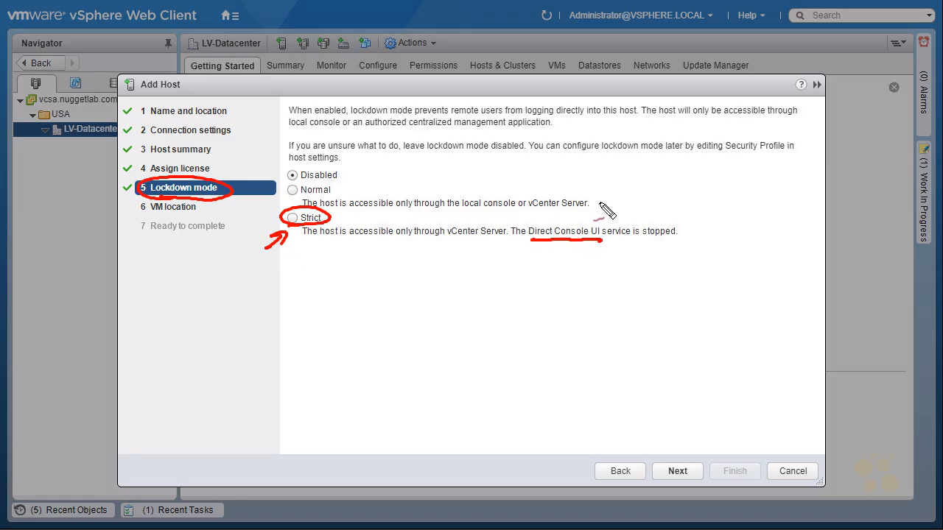
mouse_move(610, 242)
mouse_down()
mouse_move(608, 233)
mouse_move(624, 240)
mouse_up()
mouse_move(676, 192)
mouse_down()
mouse_move(667, 218)
mouse_move(674, 224)
mouse_up()
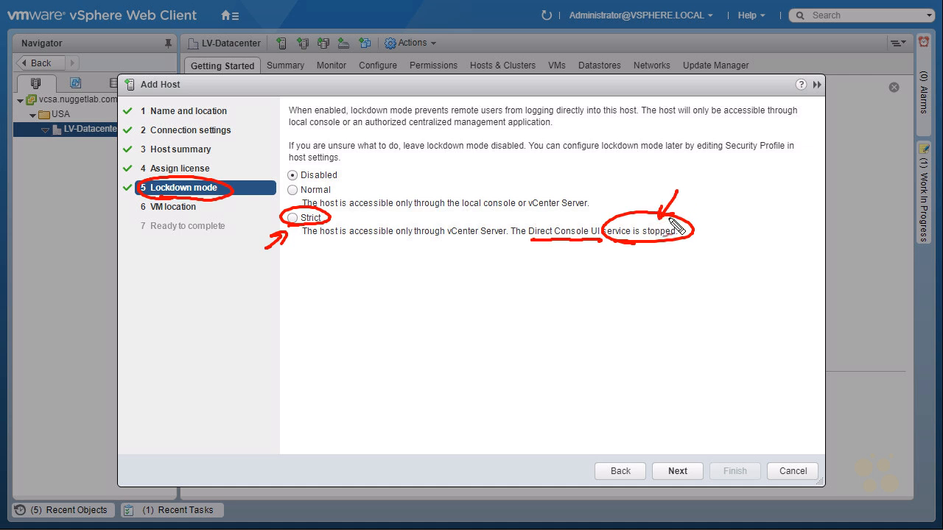
key(Escape)
key(ctrl+shift+d)
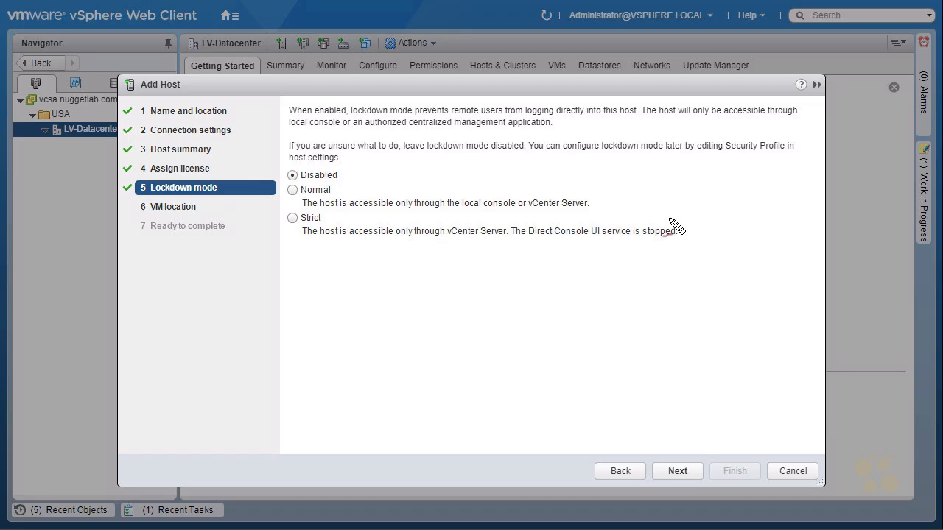
mouse_move(267, 210)
mouse_down()
mouse_move(292, 190)
mouse_move(289, 202)
mouse_up()
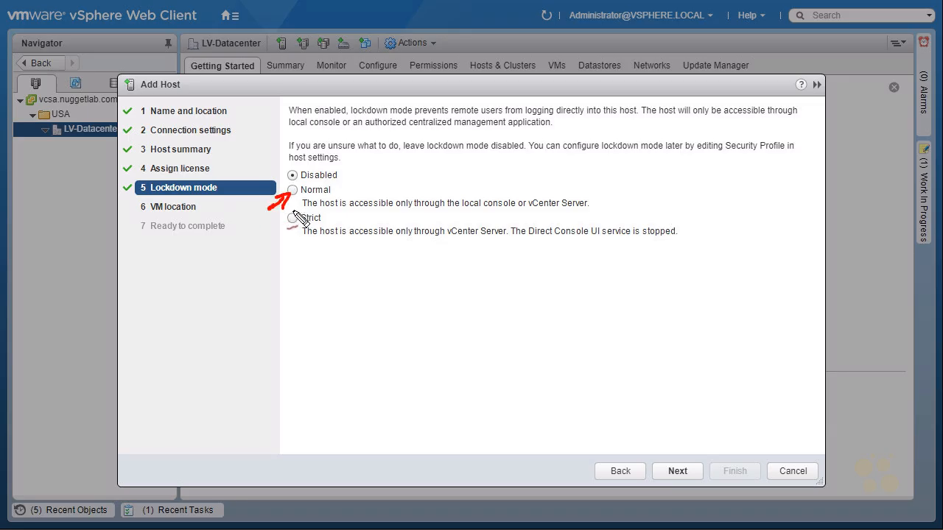
drag(461, 210, 578, 212)
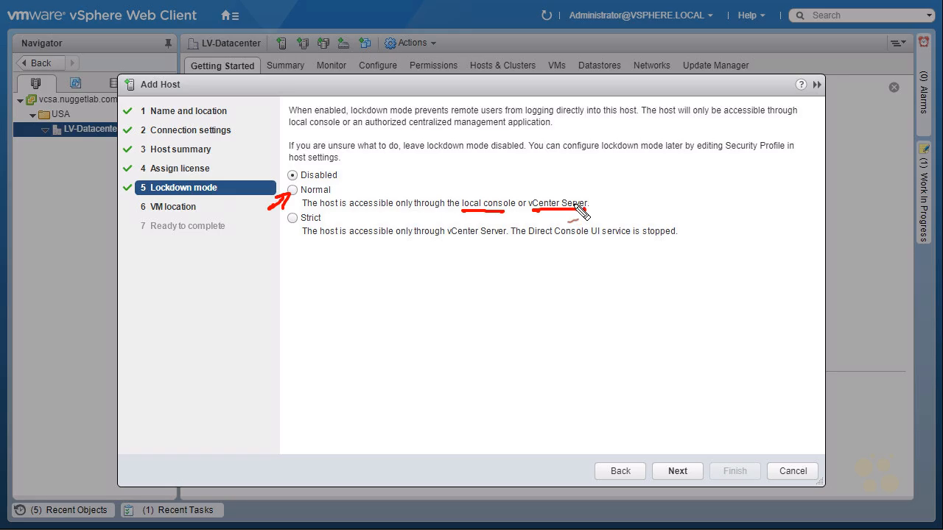
key(ctrl+shift+d)
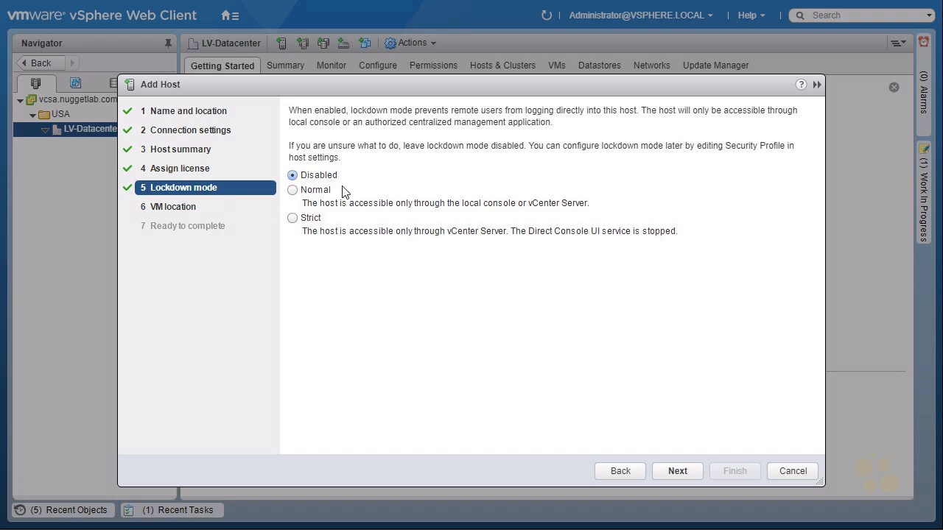
click(677, 472)
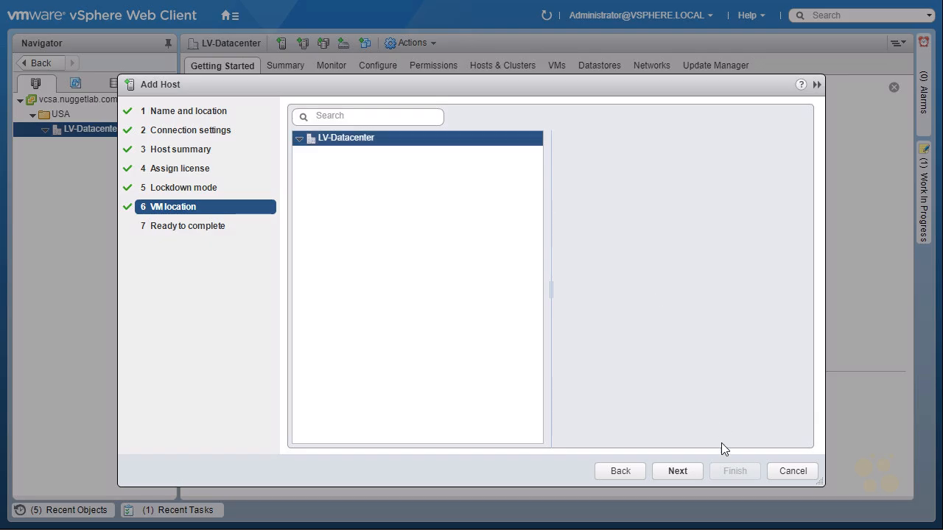
Keep LV-Datacenter as the VM location and finish adding esxi-1.nuggetlab.com
click(680, 473)
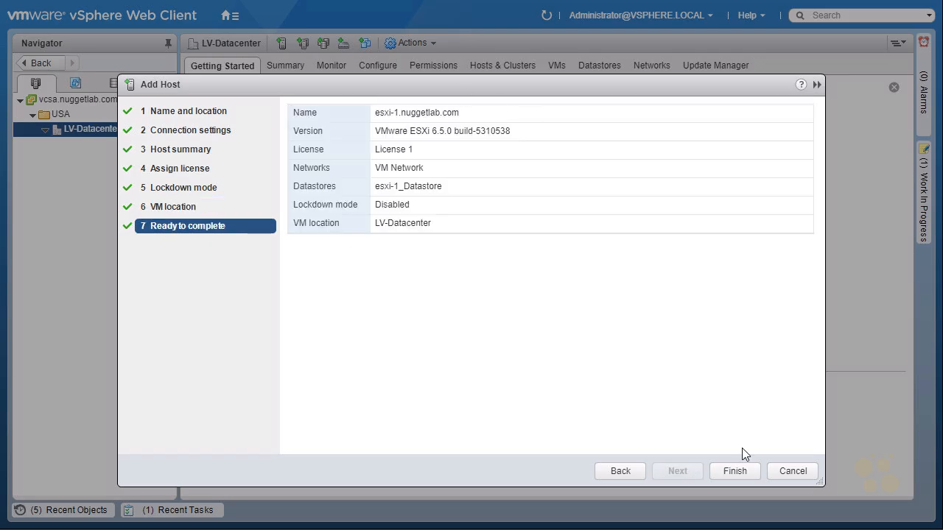
click(744, 472)
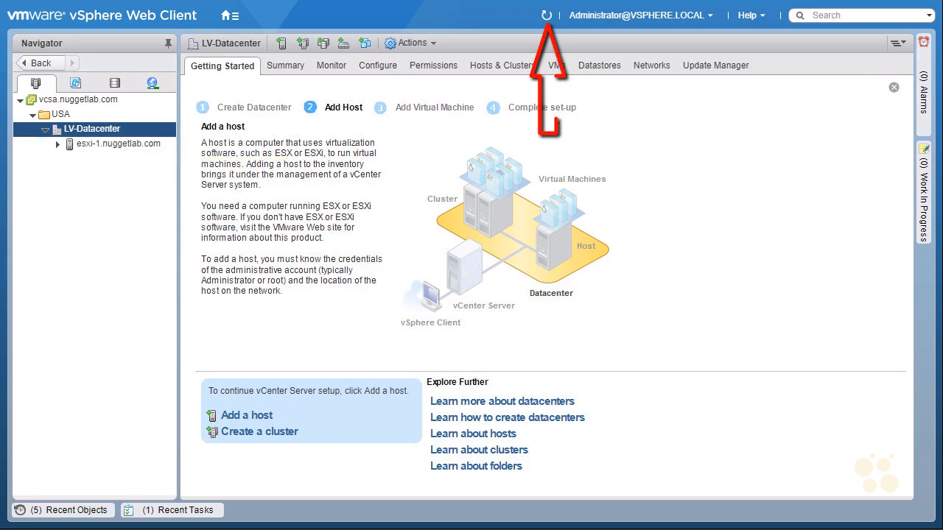
Refresh the inventory and select the vCenter Server Appliance VM under esxi-1.nuggetlab.com
click(546, 15)
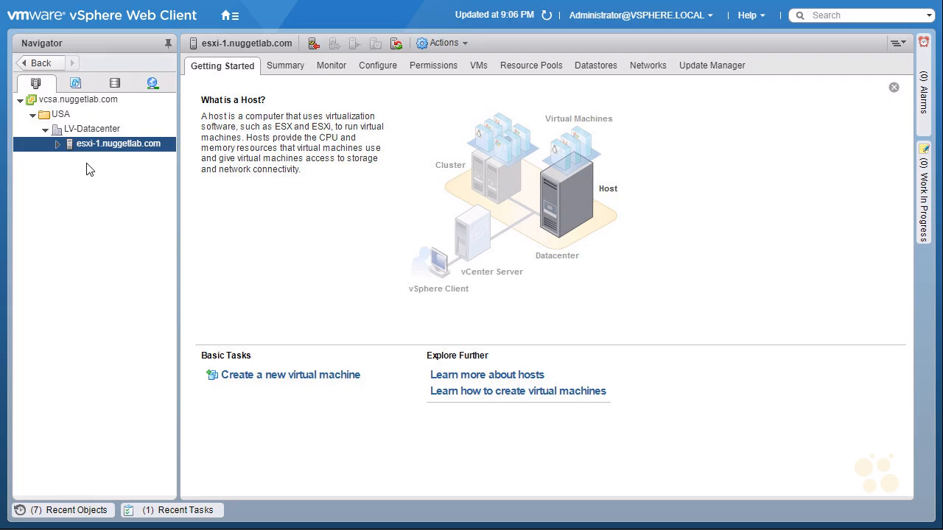
click(58, 144)
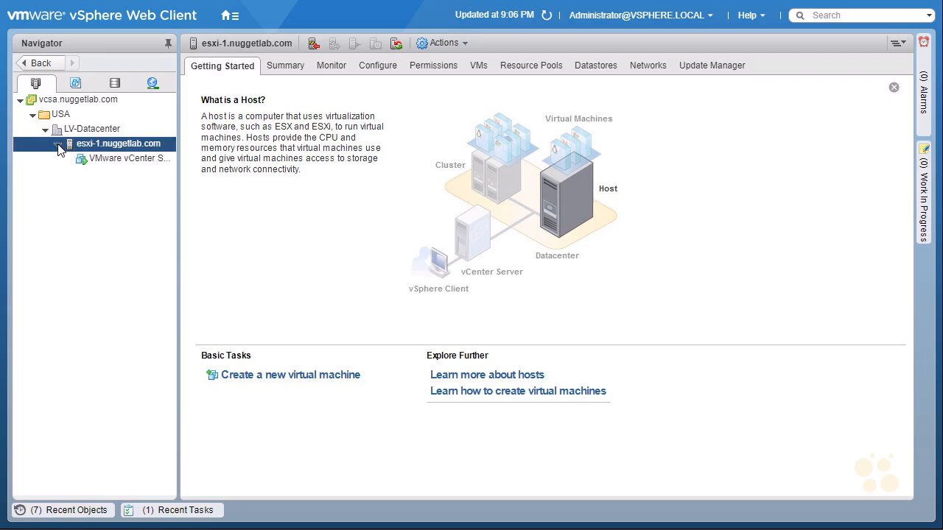
click(121, 159)
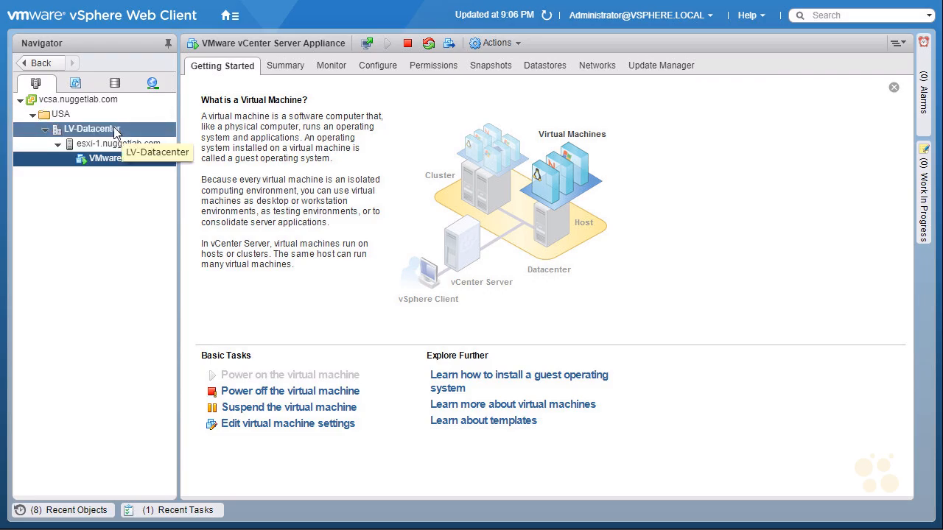
Start adding host esxi-2 to LV-Datacenter
right_click(115, 131)
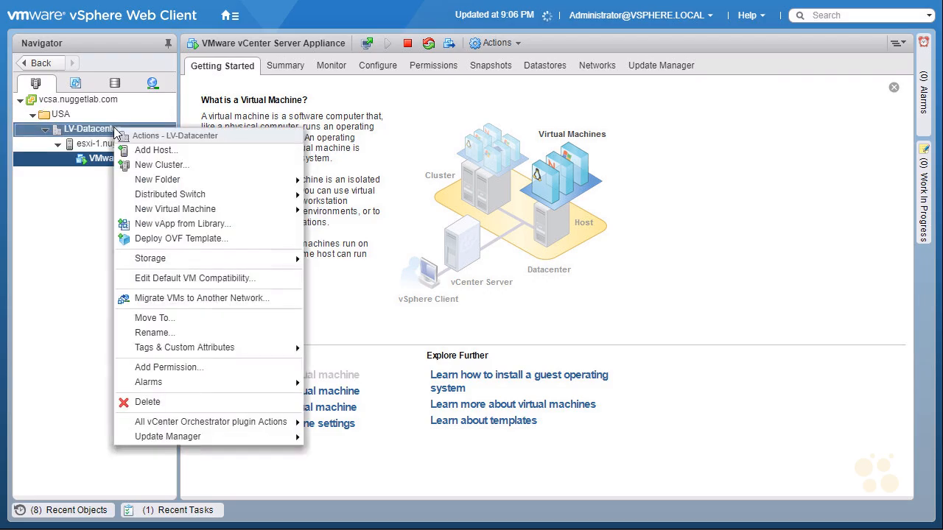
click(190, 154)
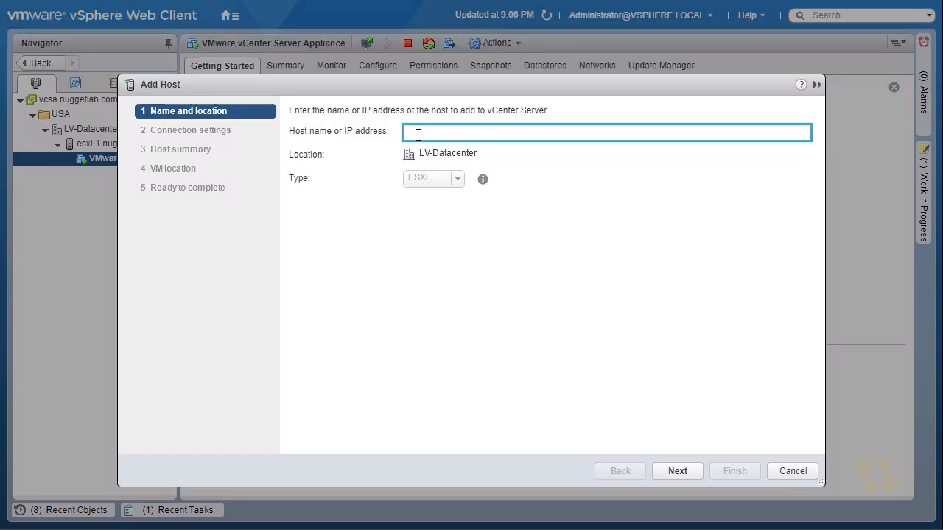
text(esxi-2)
click(679, 472)
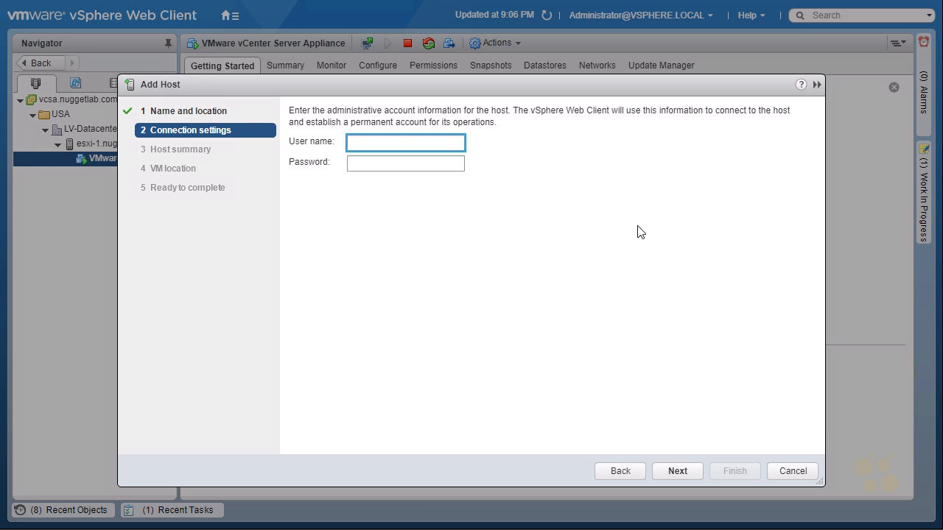
Submit root and the account password as esxi-2's connection credentials
text(root)
key(Tab)
text(VMware1!)
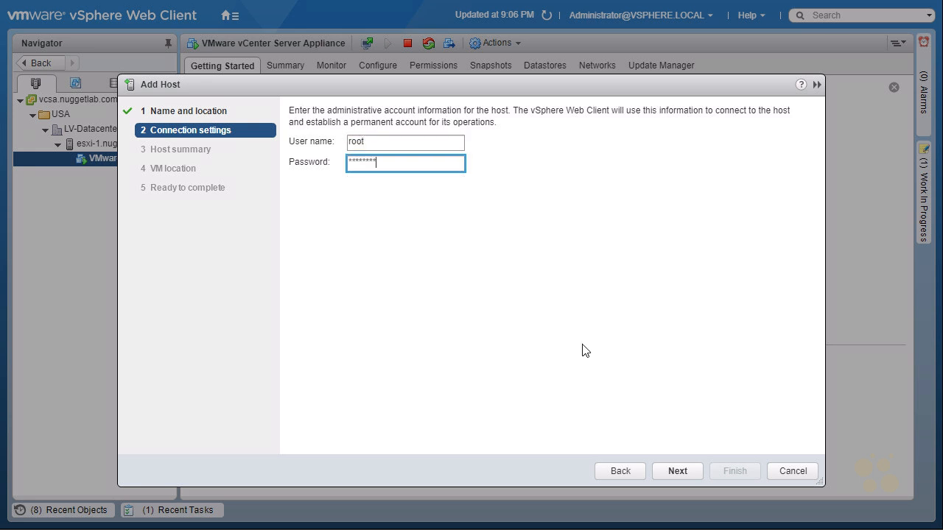
click(678, 471)
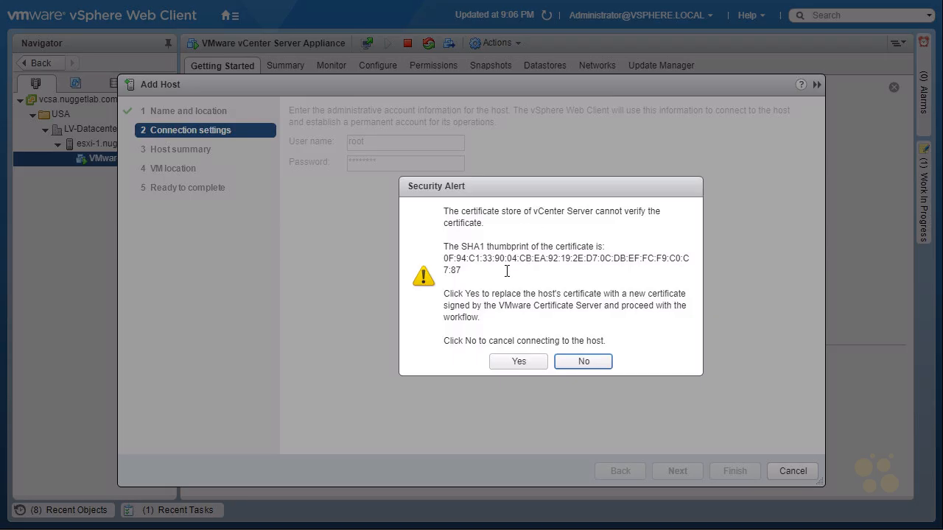
Accept esxi-2's certificate and finish with License 1, lockdown Disabled, LV-Datacenter
click(533, 362)
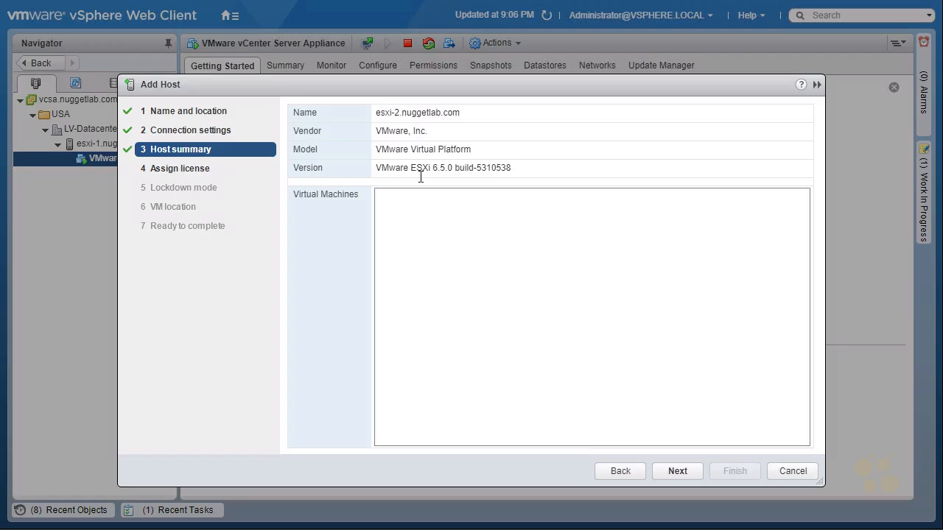
click(679, 471)
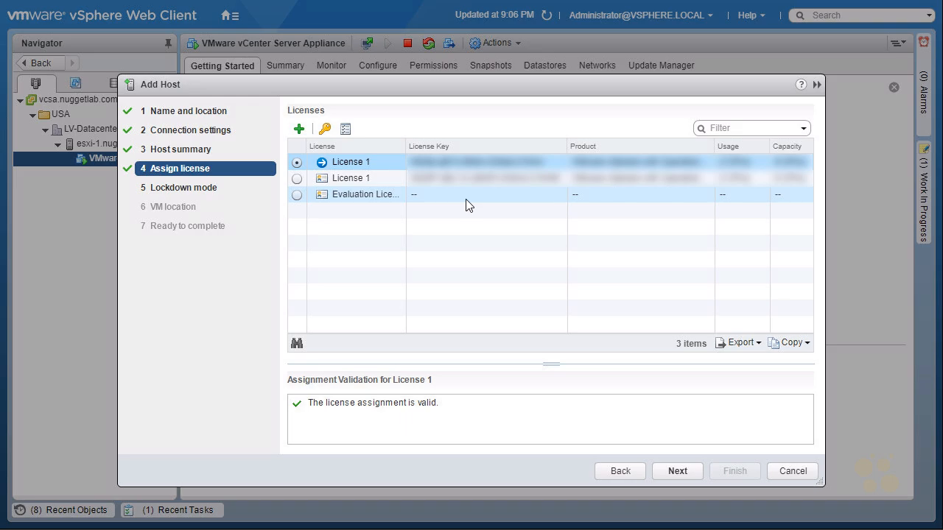
click(681, 473)
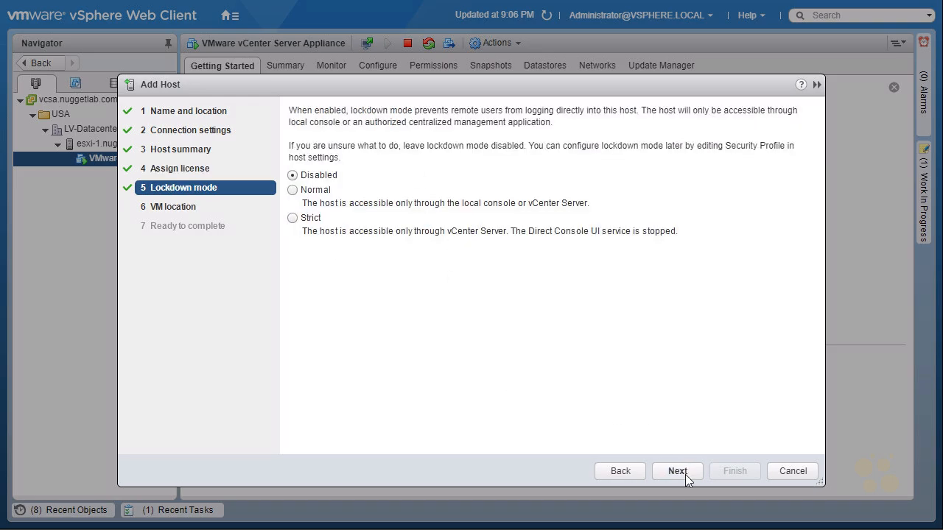
click(677, 472)
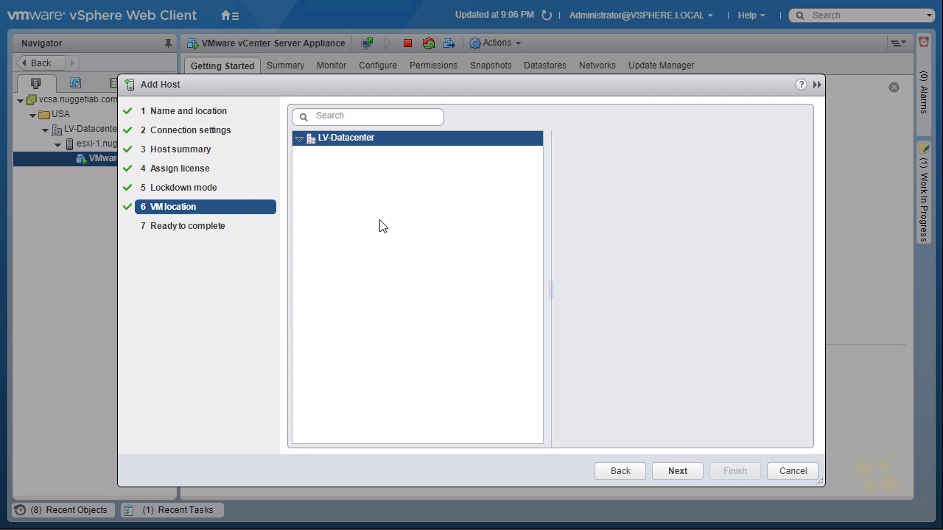
click(675, 470)
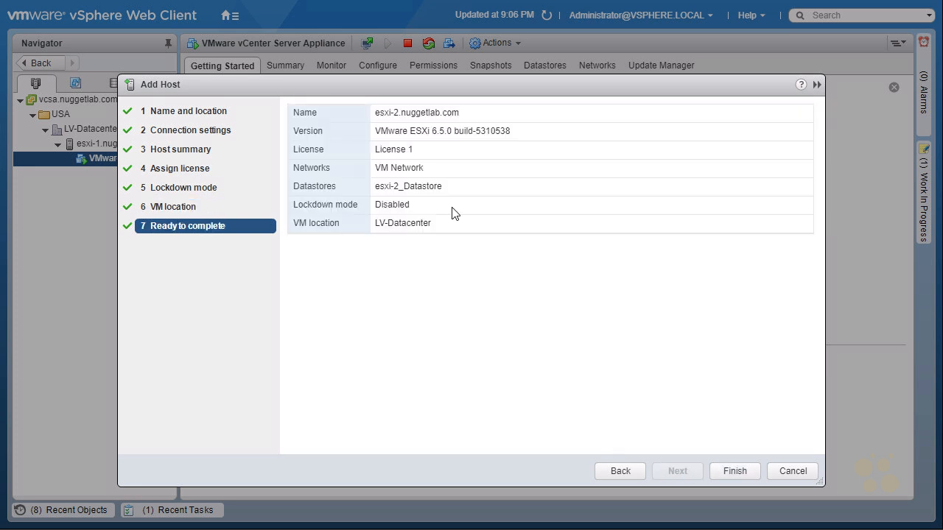
click(736, 473)
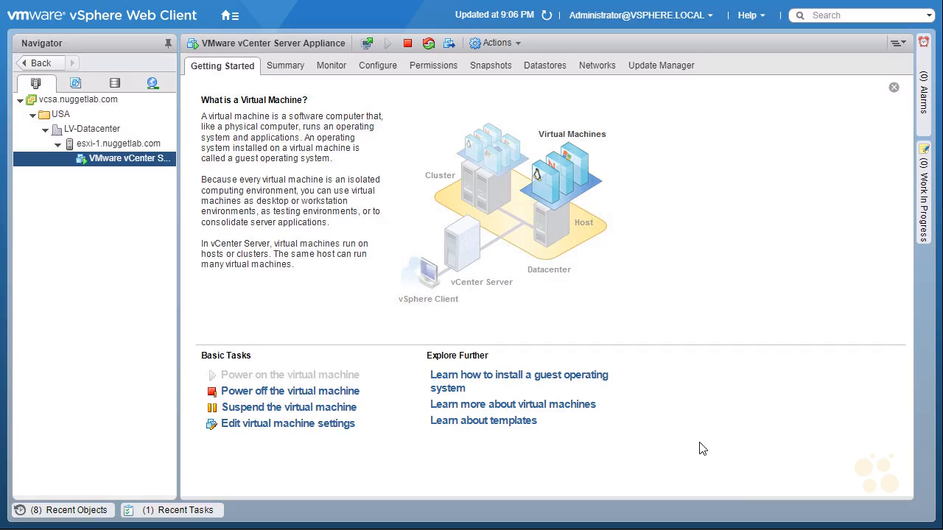
Start adding host esxi-3 to LV-Datacenter
right_click(116, 136)
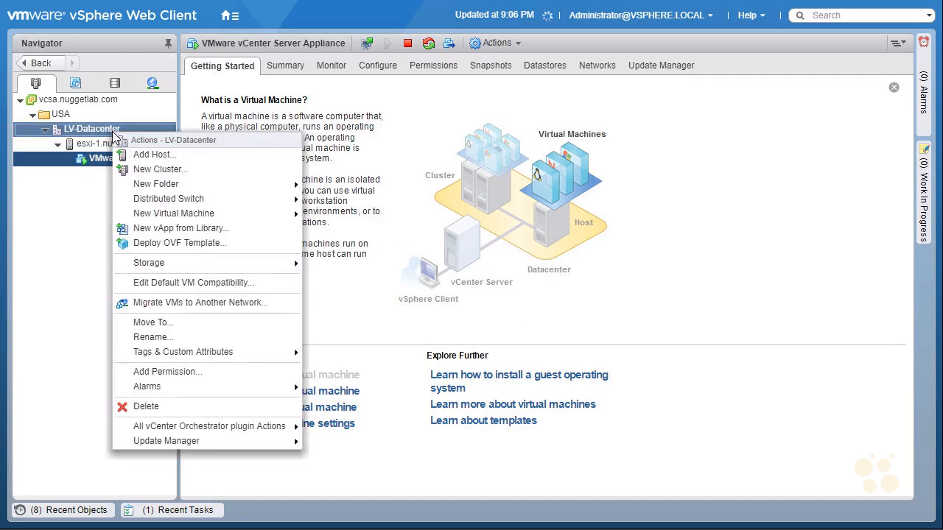
click(183, 162)
text(esxi-3)
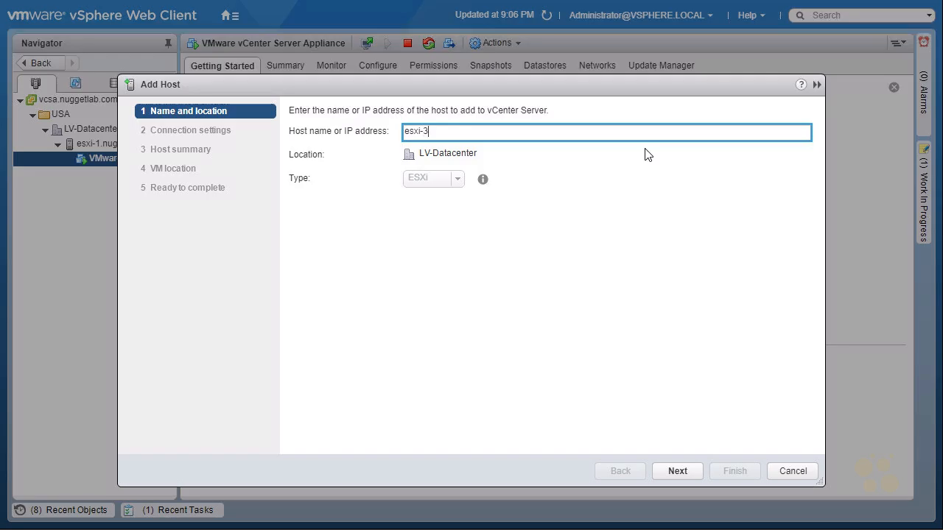
click(686, 471)
Submit root and the account password as esxi-3's connection credentials
text(root)
key(Tab)
text(********)
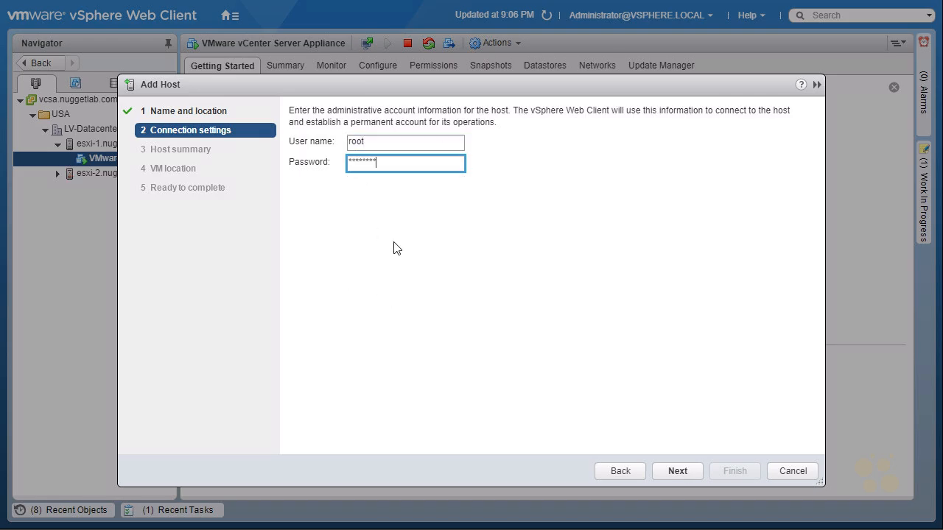
click(679, 471)
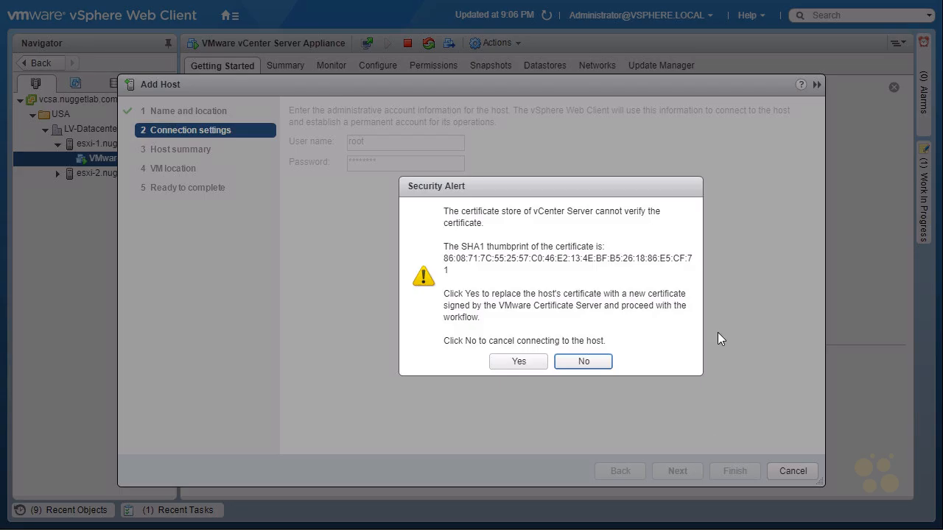
Accept esxi-3's certificate and finish with License 1, lockdown Disabled, LV-Datacenter
click(519, 362)
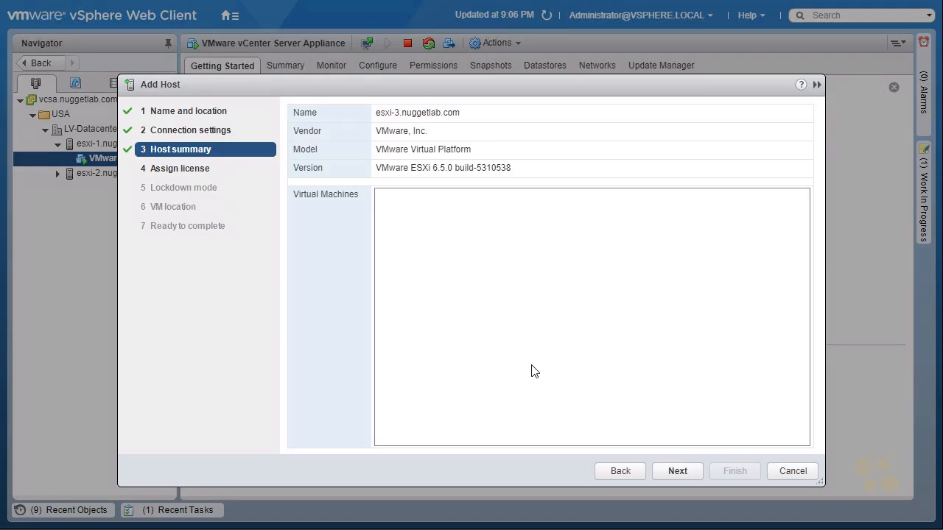
click(683, 472)
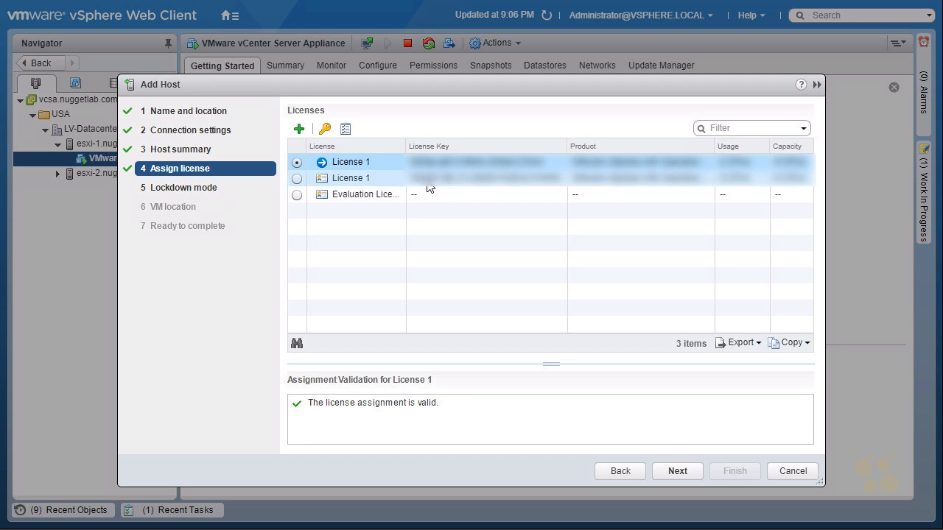
click(679, 469)
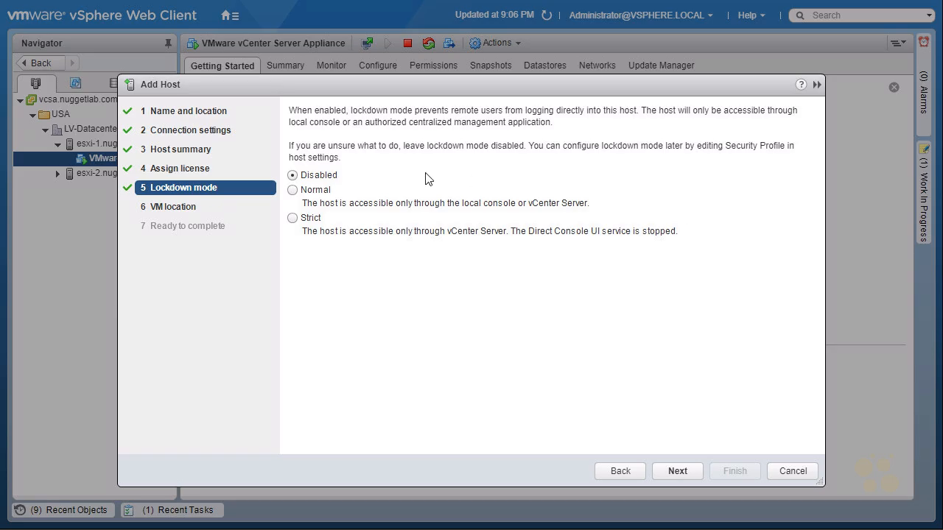
click(677, 470)
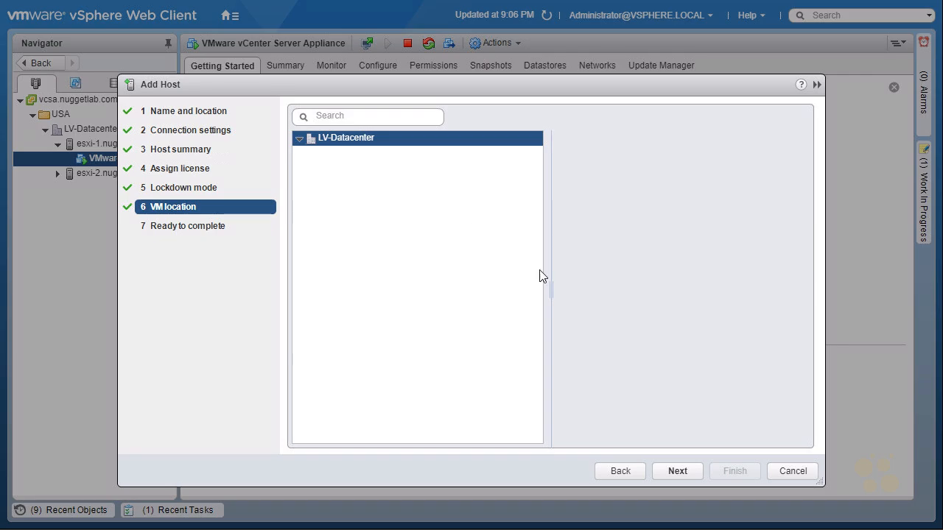
click(677, 471)
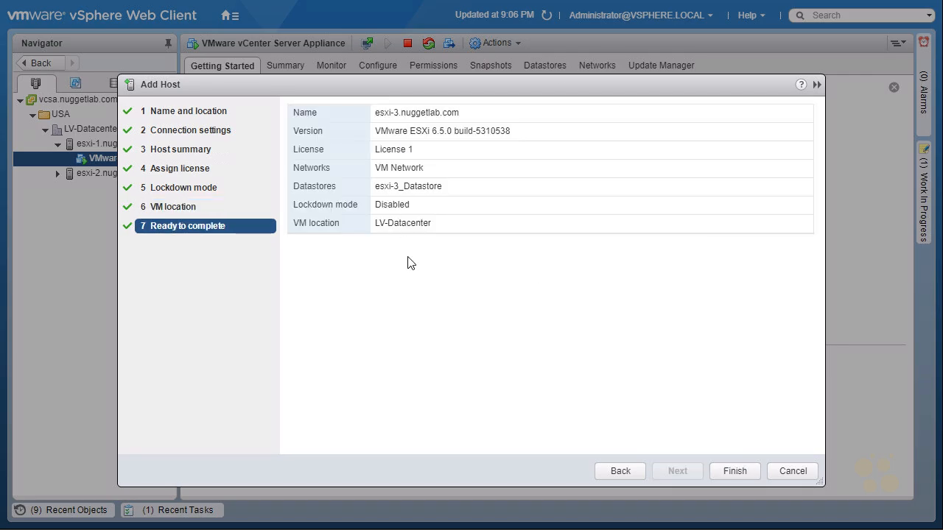
click(735, 471)
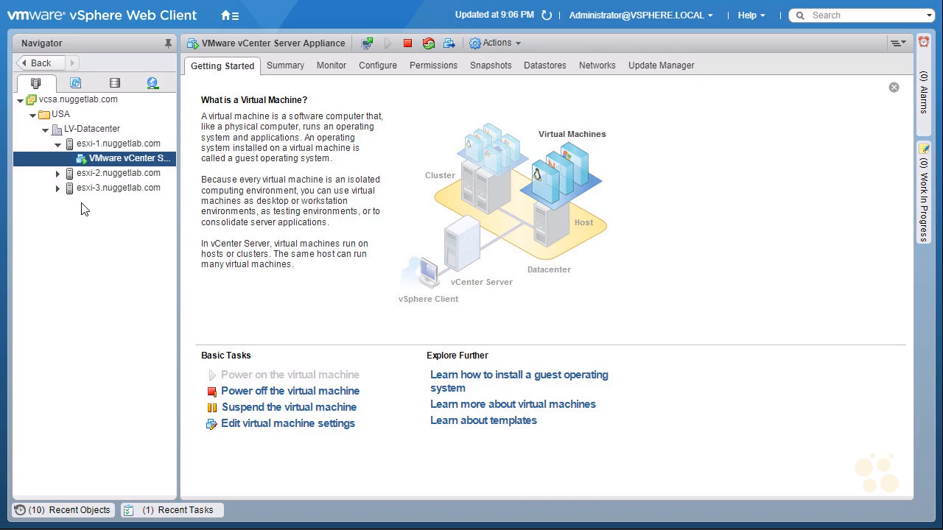
Open the vcsa.nuggetlab.com overview and check Recent Tasks for three completed Add host tasks
click(65, 145)
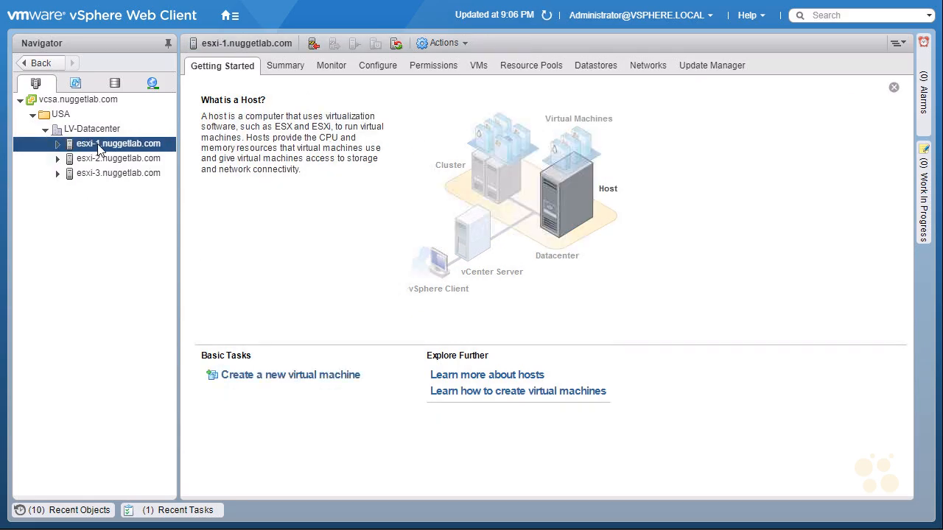
ctrl+click(101, 174)
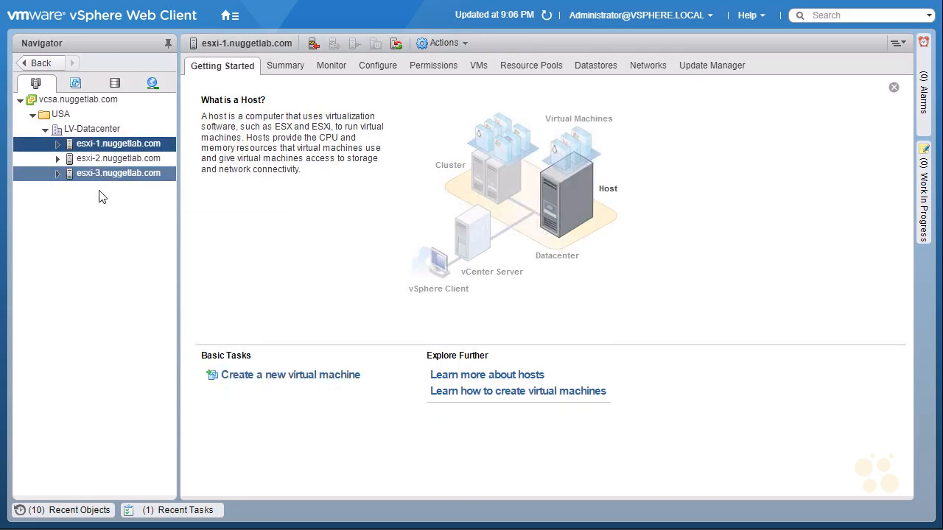
click(79, 99)
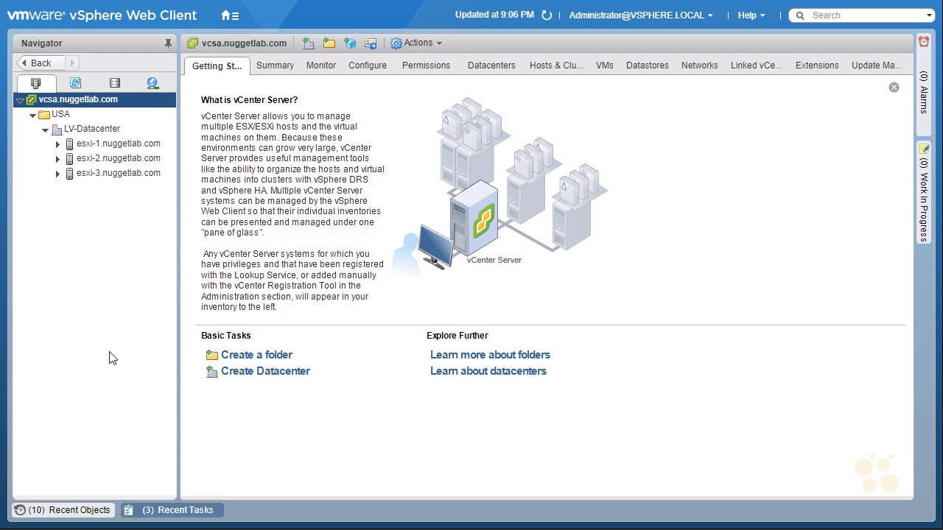
click(175, 510)
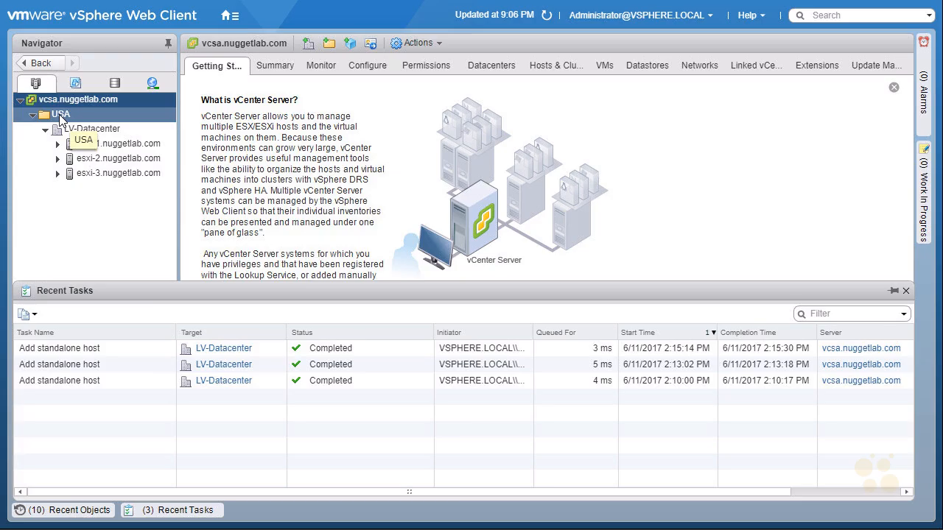
click(162, 514)
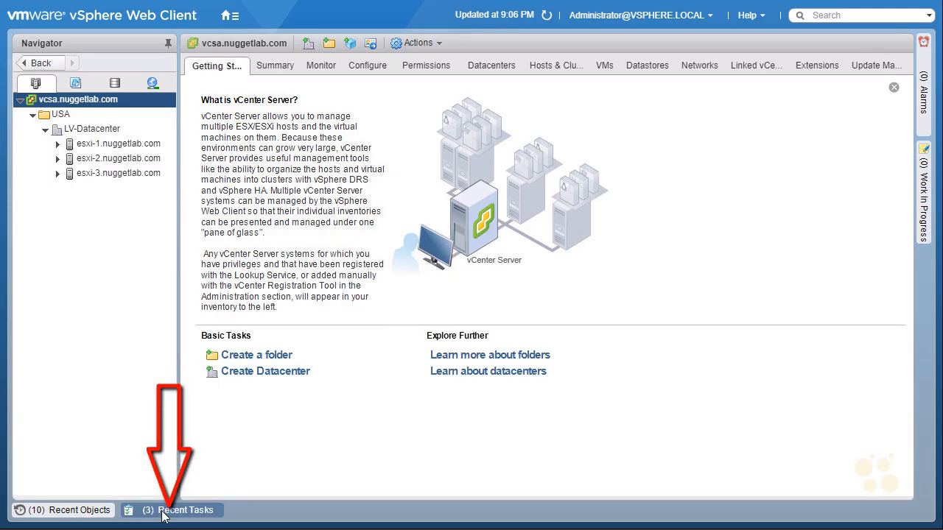